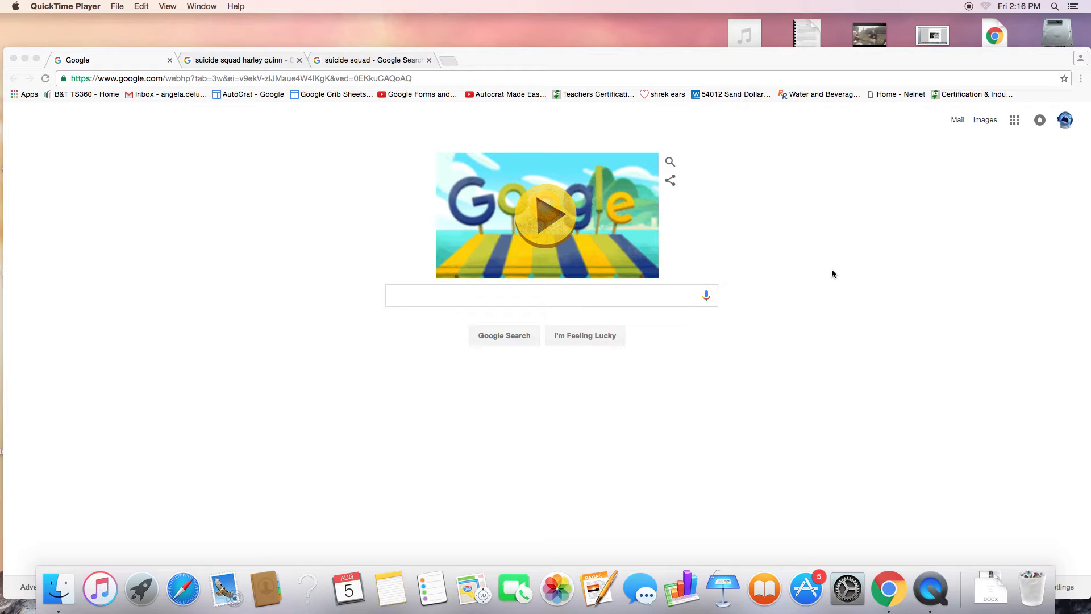
Step: Bring Chrome to the front and show the Google apps list
{"action": "left_click", "coordinate": [1018, 124]}
{"action": "left_click", "coordinate": [1016, 121]}
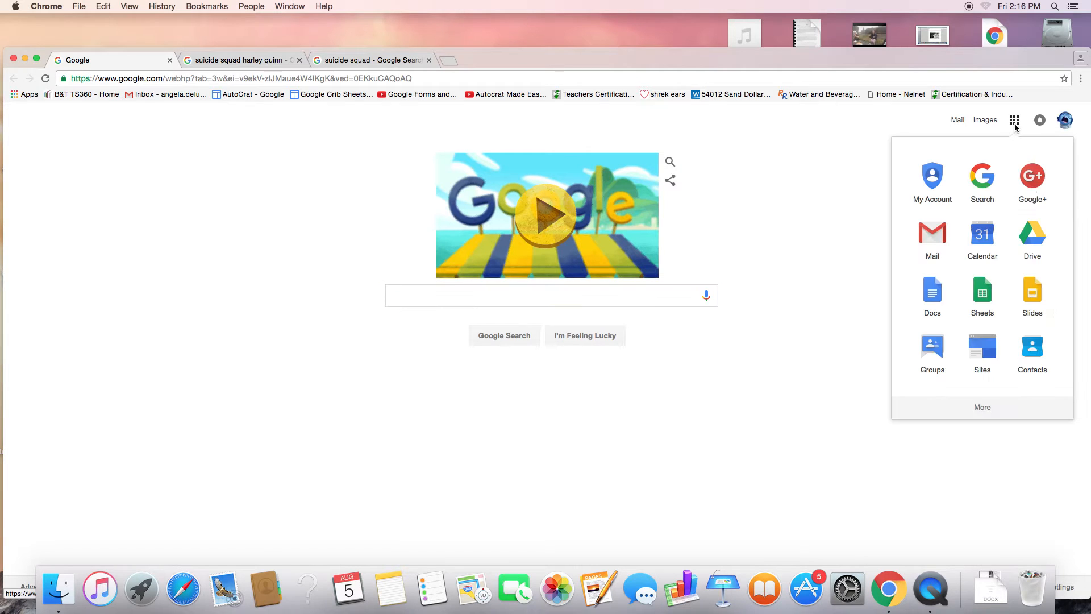
Step: Start a new blank Google Site and enter the owner's '… in the Library' site name
{"action": "left_click", "coordinate": [987, 358]}
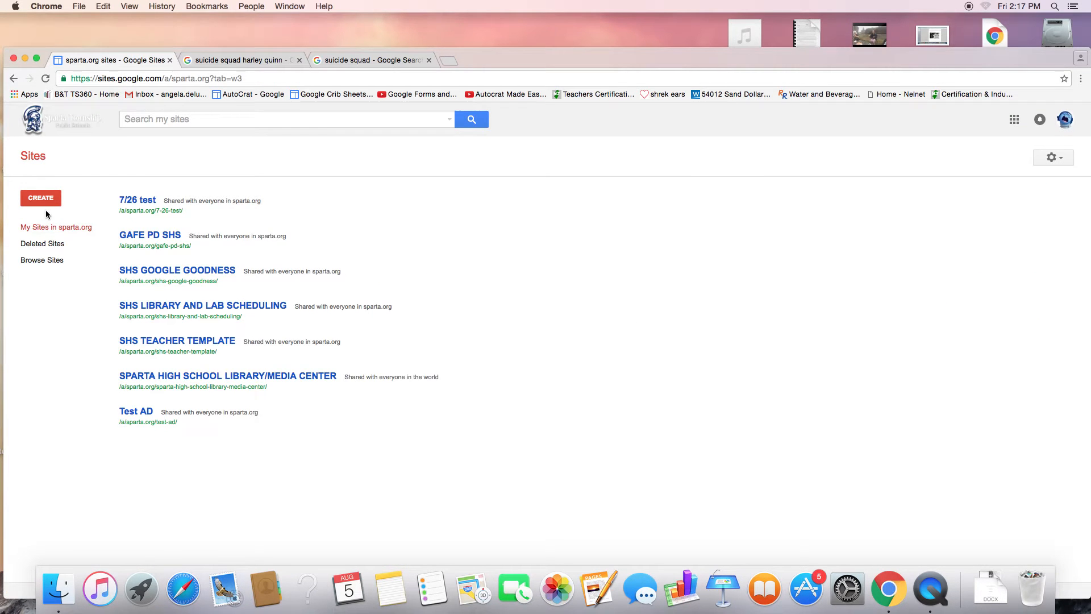
{"action": "left_click", "coordinate": [53, 201]}
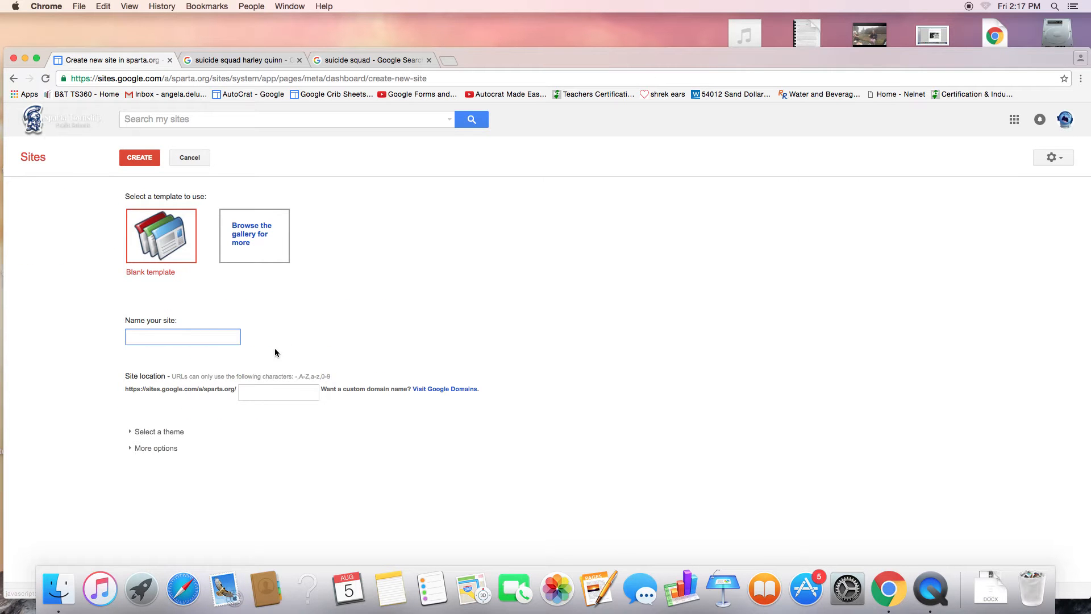
{"action": "type", "text": "Angela in the Library"}
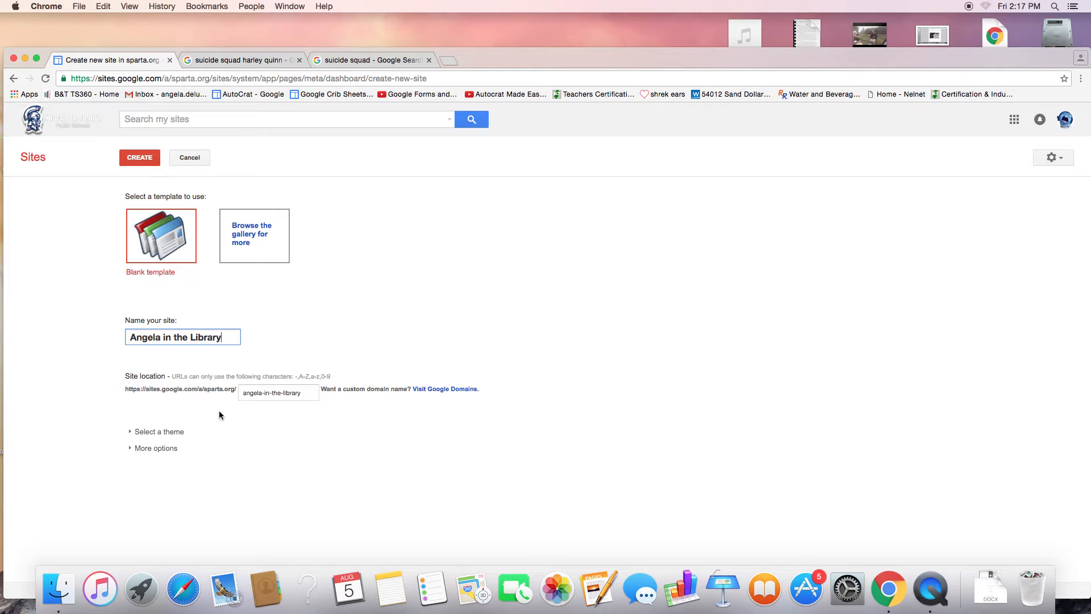
Step: Apply the Shipshape theme and create the site
{"action": "left_click", "coordinate": [131, 431]}
{"action": "scroll", "coordinate": [843, 333], "scroll_direction": "down", "scroll_amount": 10}
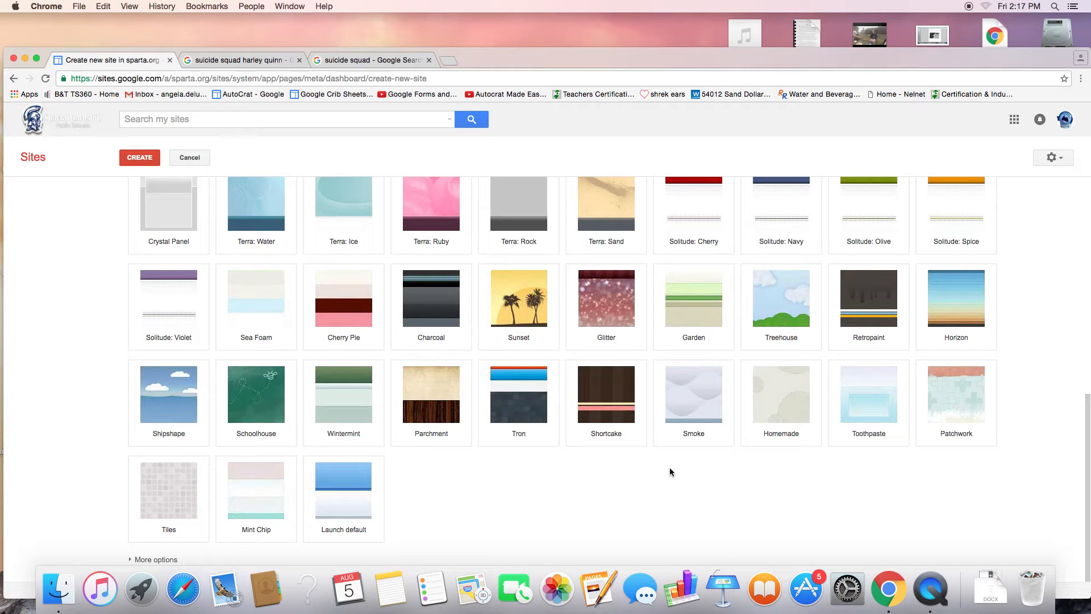
{"action": "left_click", "coordinate": [177, 417]}
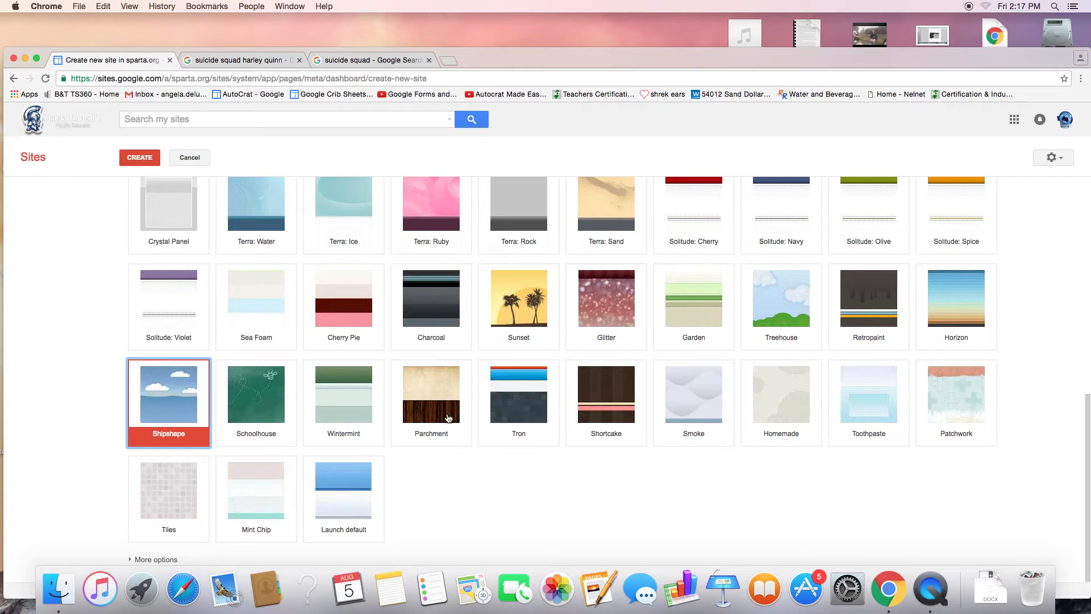
{"action": "scroll", "coordinate": [465, 429], "scroll_direction": "up", "scroll_amount": 3}
{"action": "scroll", "coordinate": [464, 431], "scroll_direction": "up", "scroll_amount": 2}
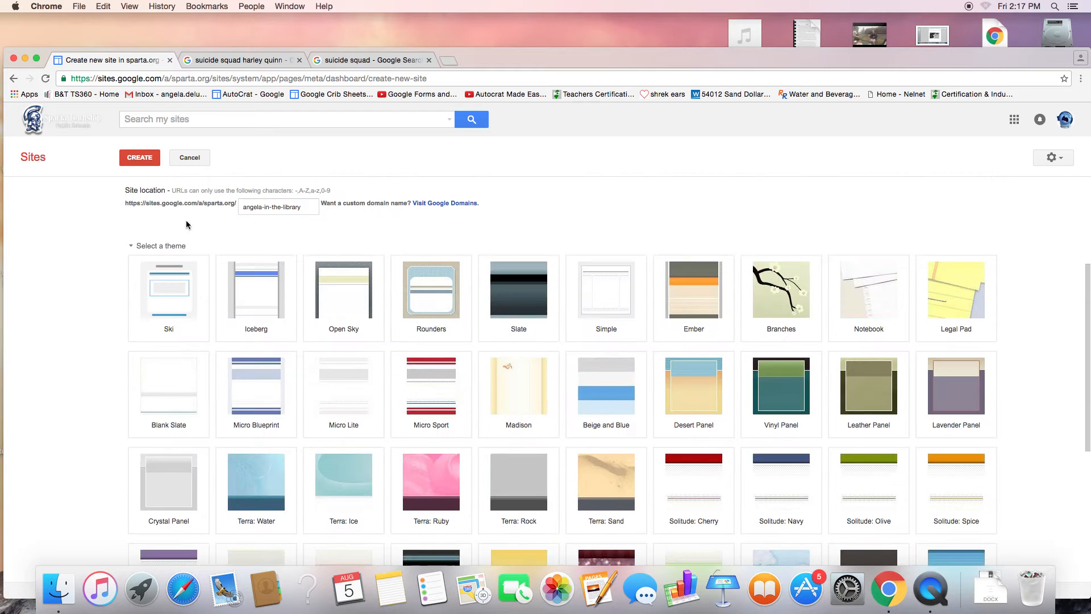
{"action": "left_click", "coordinate": [138, 161]}
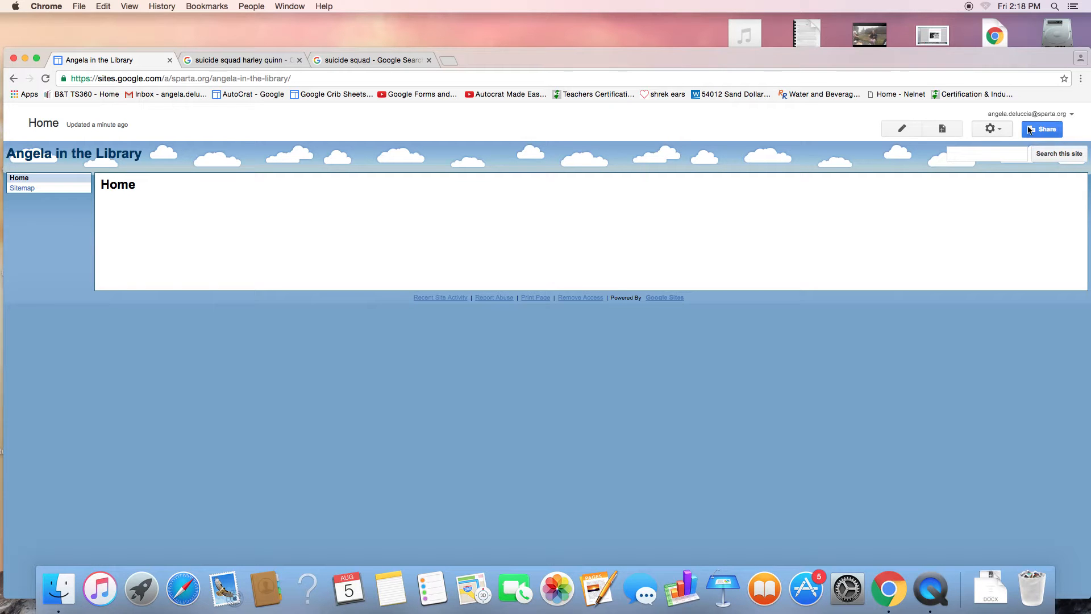
Step: Edit the Home page and type the owner's full name and e-mail address on separate lines
{"action": "left_click", "coordinate": [899, 130]}
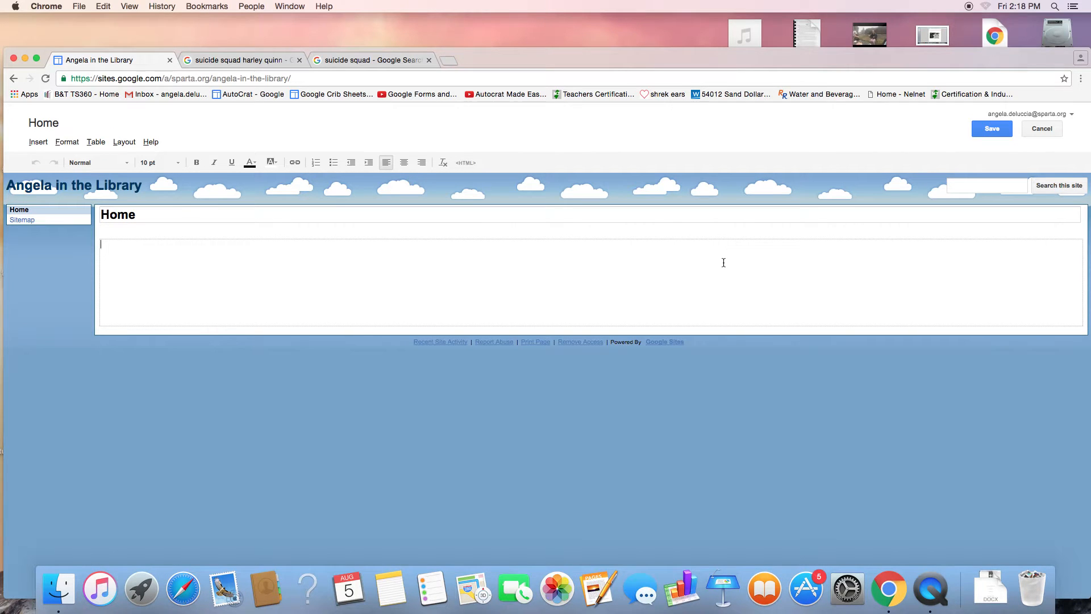
{"action": "key", "text": "Return"}
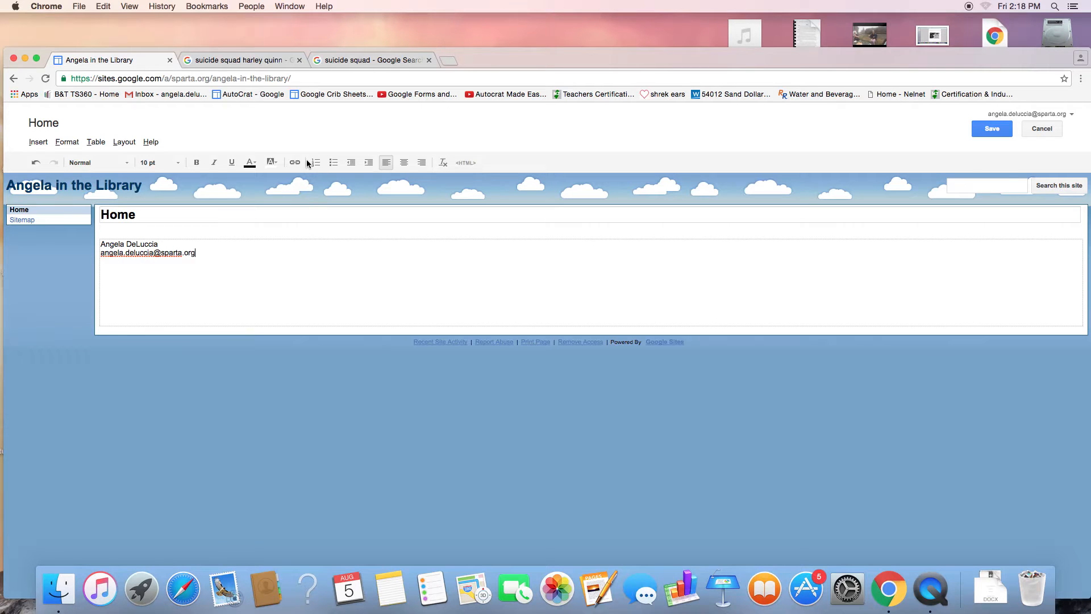
Step: Make the e-mail address a link, then add the phone extension line
{"action": "triple_click", "coordinate": [198, 255]}
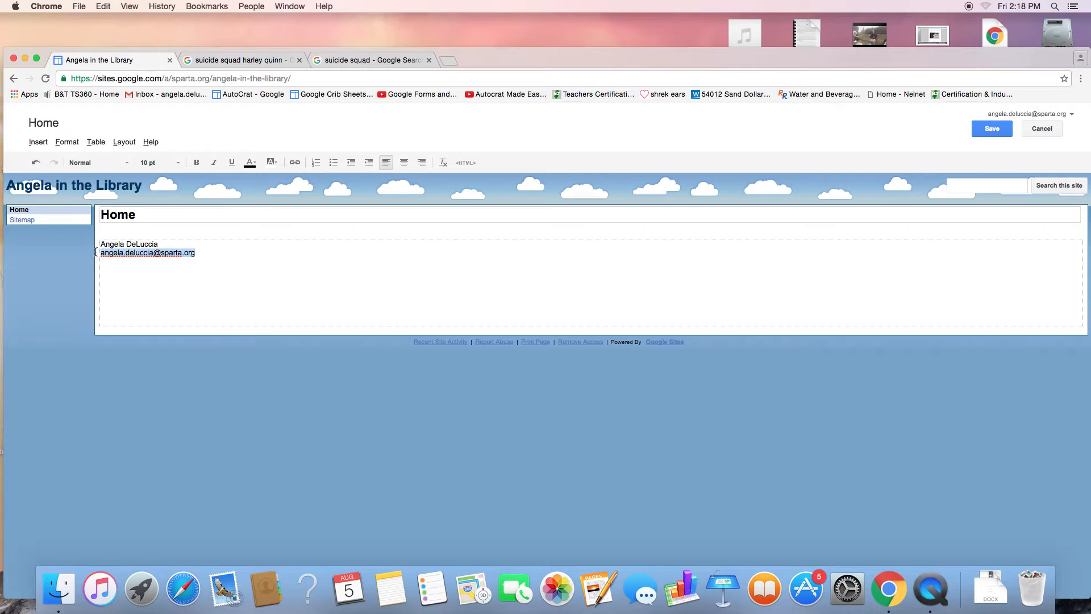
{"action": "left_click", "coordinate": [295, 162]}
{"action": "left_click", "coordinate": [377, 289]}
{"action": "type", "text": "x240"}
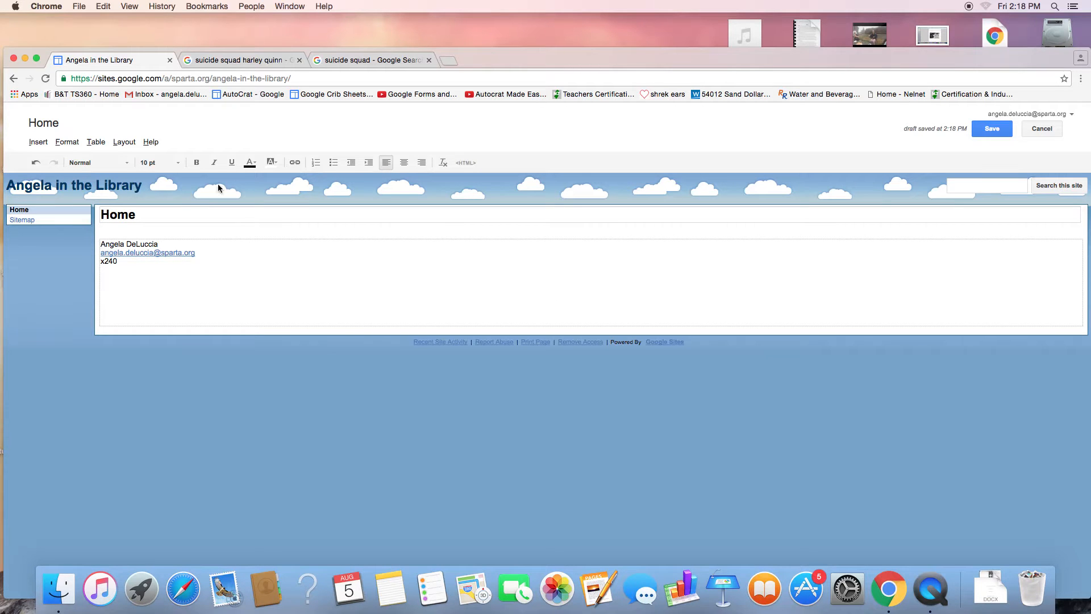
{"action": "key", "text": "Return"}
{"action": "key", "text": "Return"}
{"action": "key", "text": "Return"}
Step: Paste the copied Harley Quinn picture above the contact details and centre everything
{"action": "left_click", "coordinate": [130, 264]}
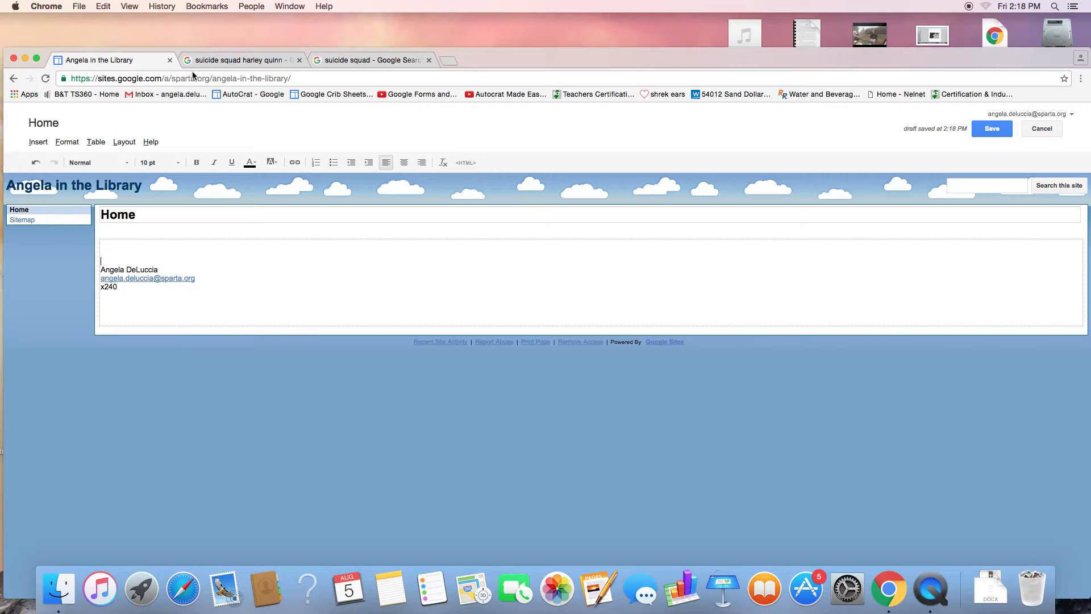
{"action": "left_click", "coordinate": [258, 60]}
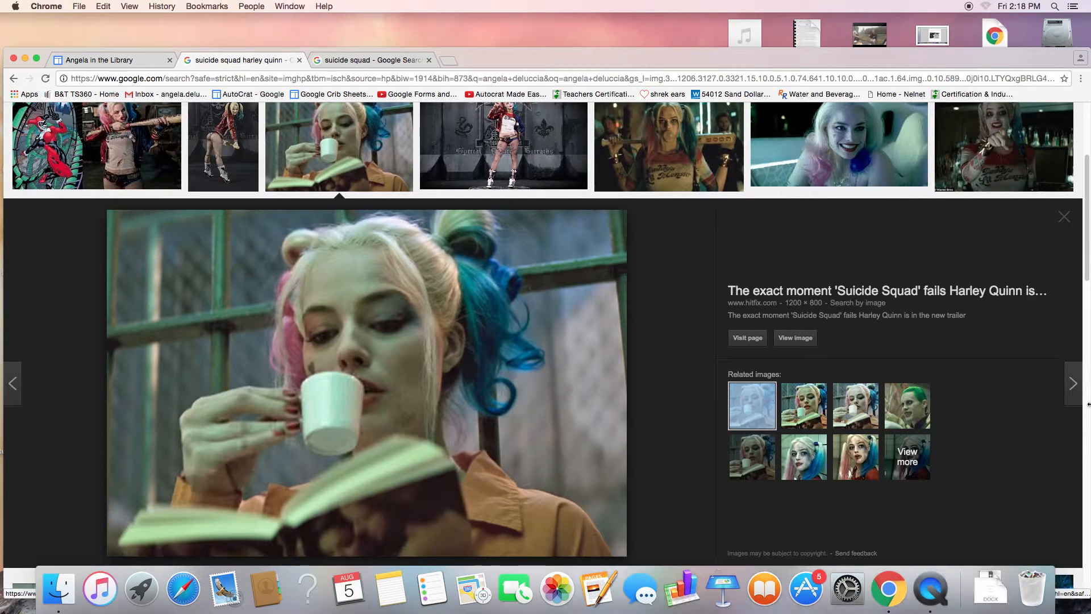
{"action": "left_click", "coordinate": [120, 60]}
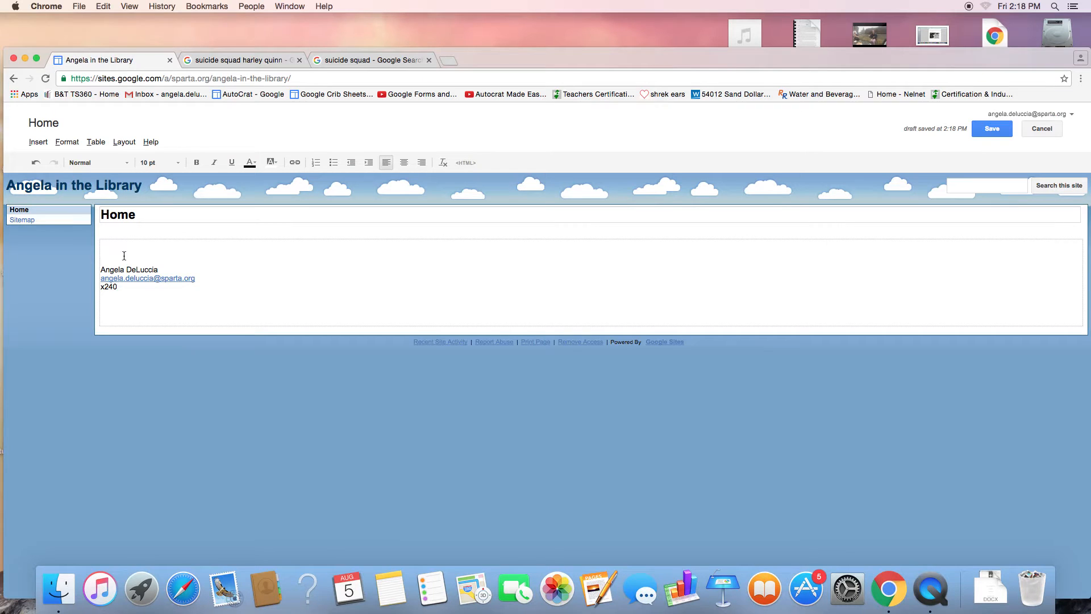
{"action": "key", "text": "super+v"}
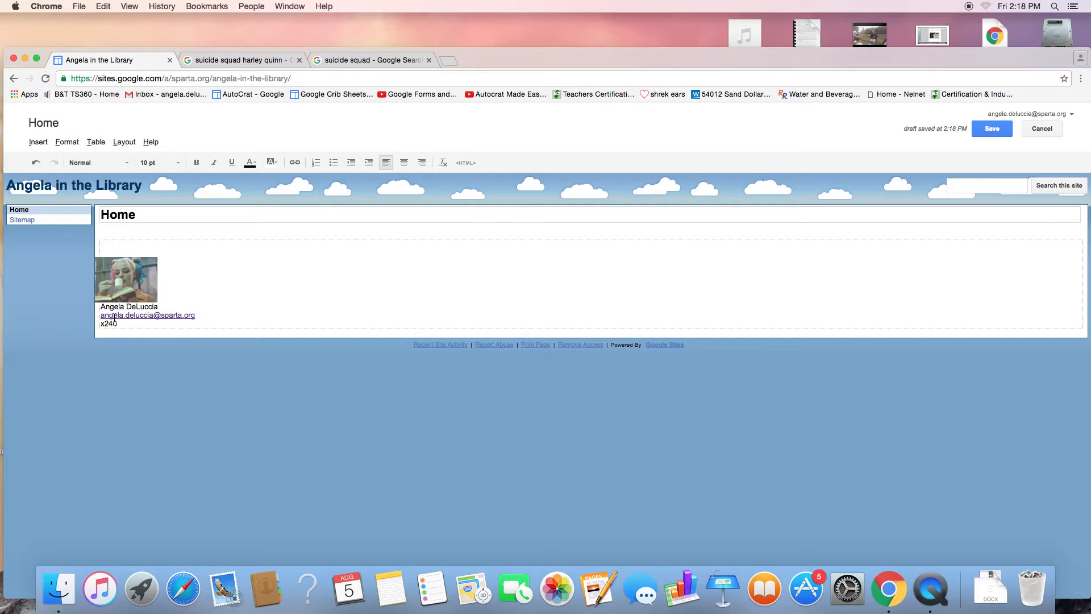
{"action": "left_click_drag", "start_coordinate": [122, 324], "coordinate": [83, 264]}
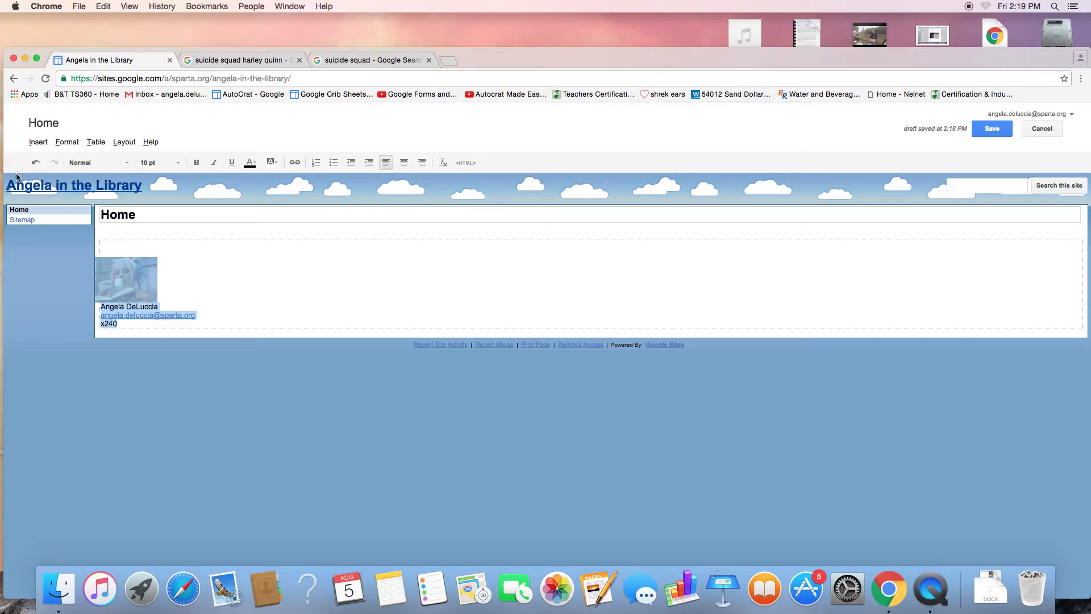
{"action": "left_click", "coordinate": [404, 165]}
{"action": "left_click", "coordinate": [653, 277]}
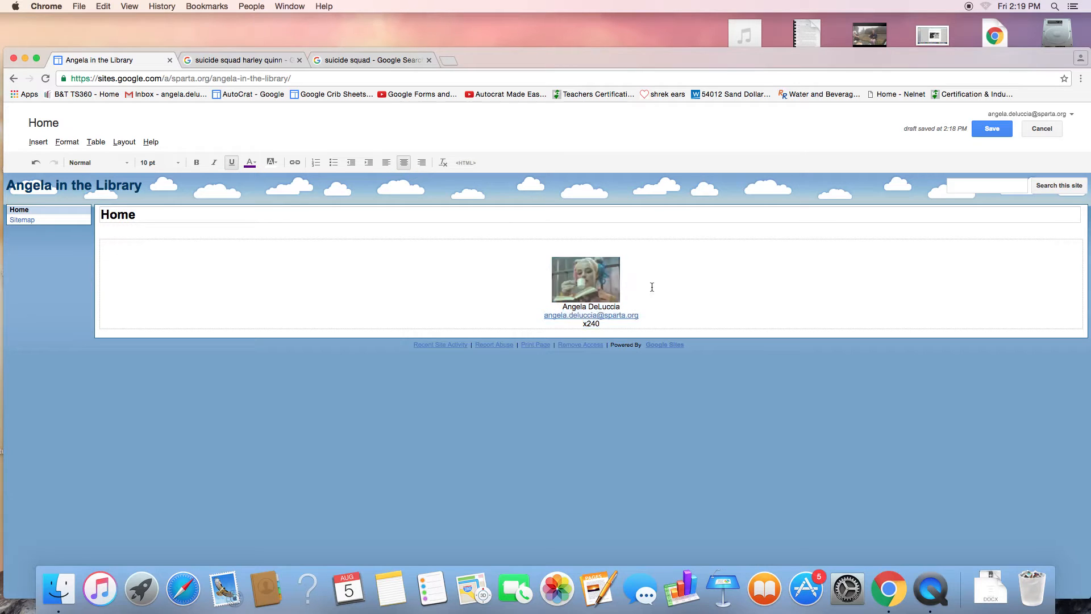
Step: Resize the picture to the large (L) size
{"action": "left_click", "coordinate": [606, 289]}
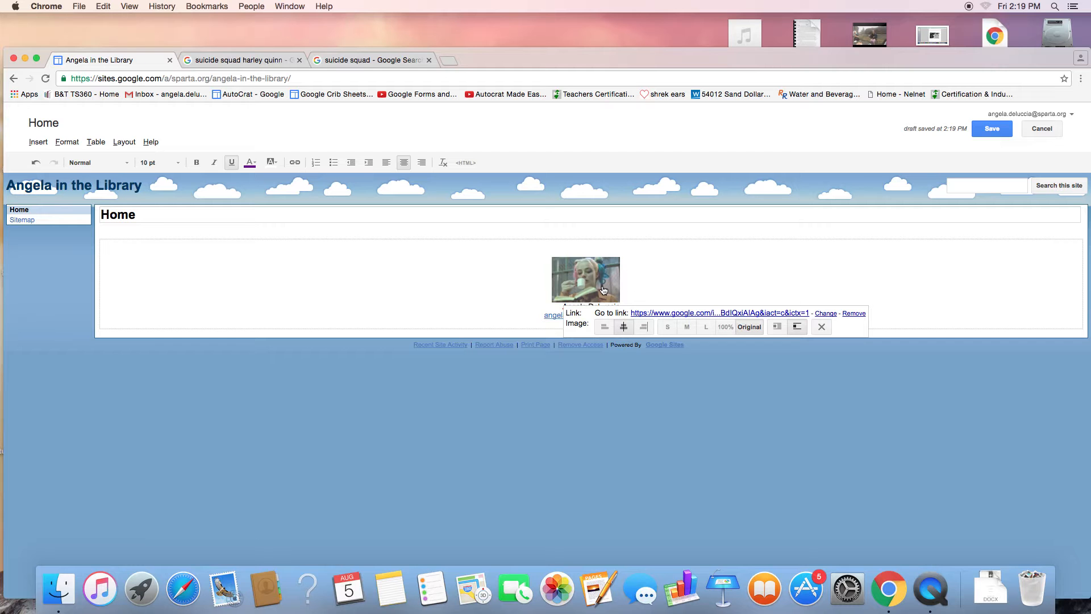
{"action": "left_click", "coordinate": [668, 328]}
{"action": "left_click", "coordinate": [664, 357]}
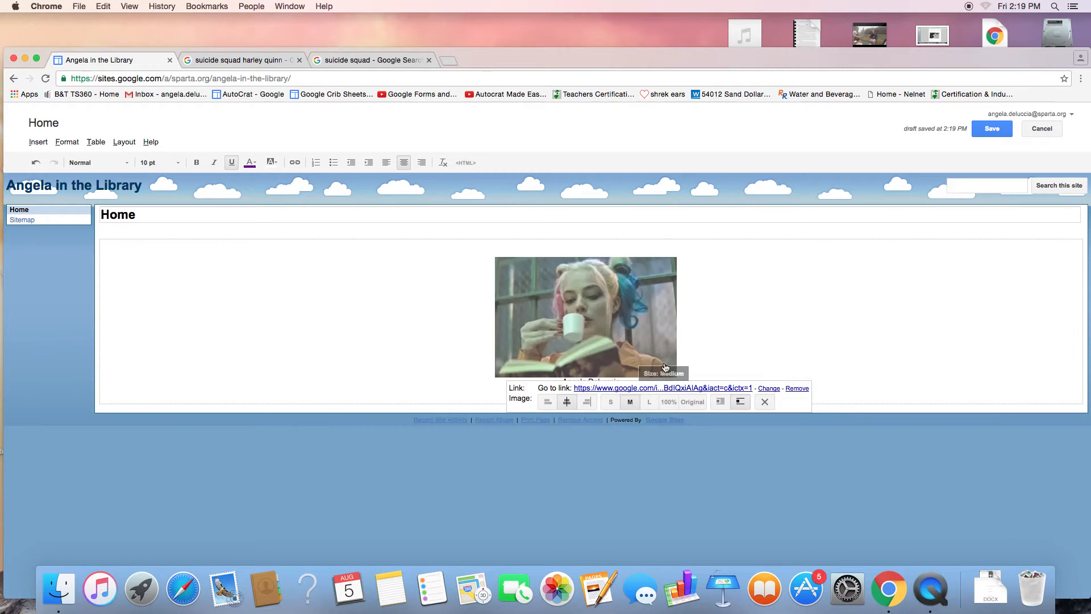
{"action": "left_click", "coordinate": [651, 403]}
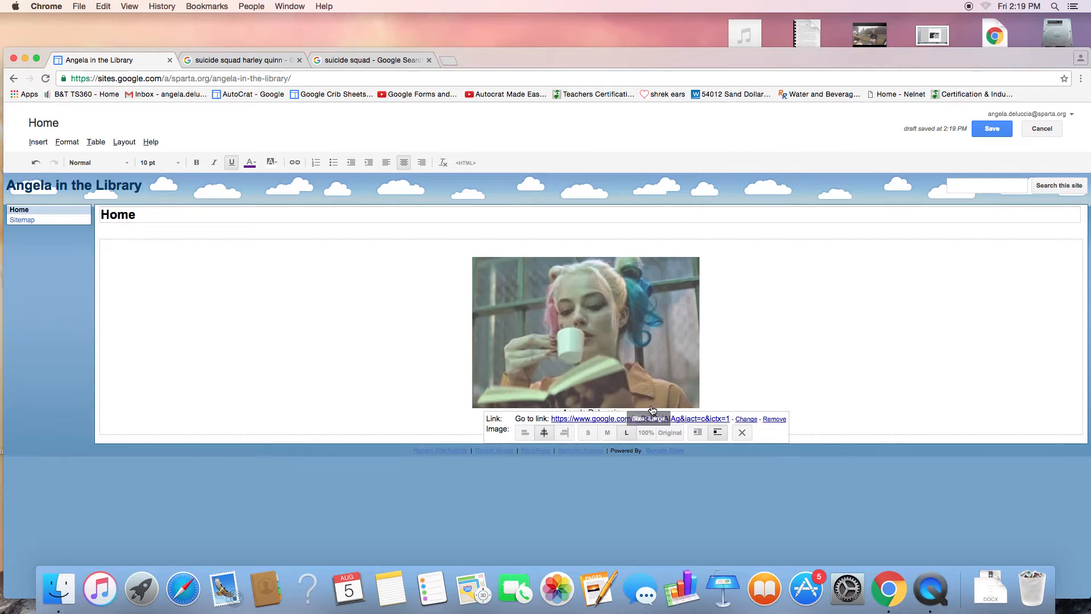
{"action": "left_click", "coordinate": [800, 347]}
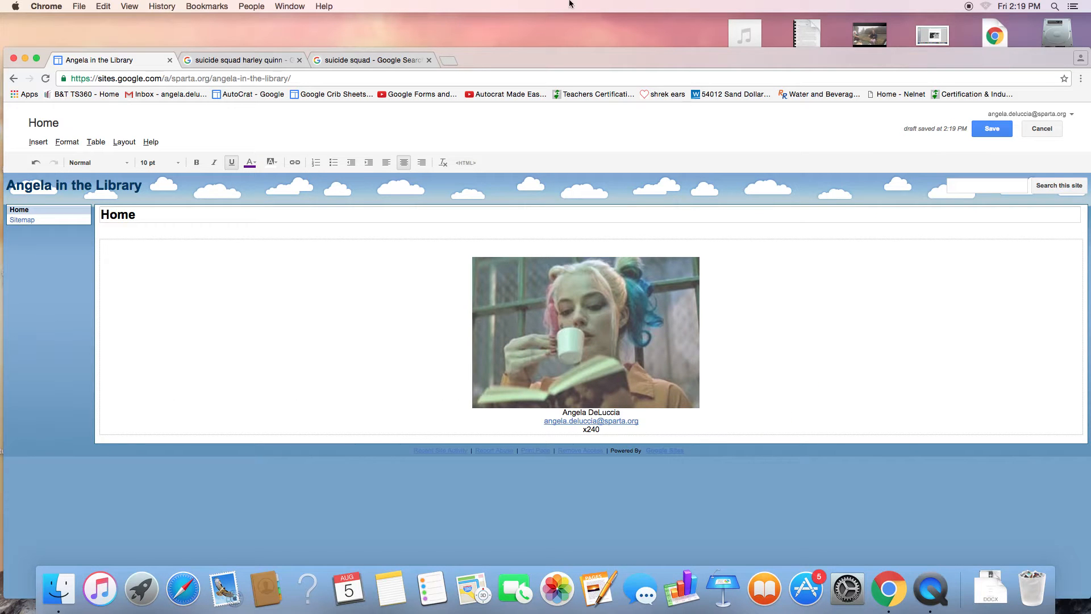
{"action": "left_click_drag", "start_coordinate": [605, 431], "coordinate": [560, 411]}
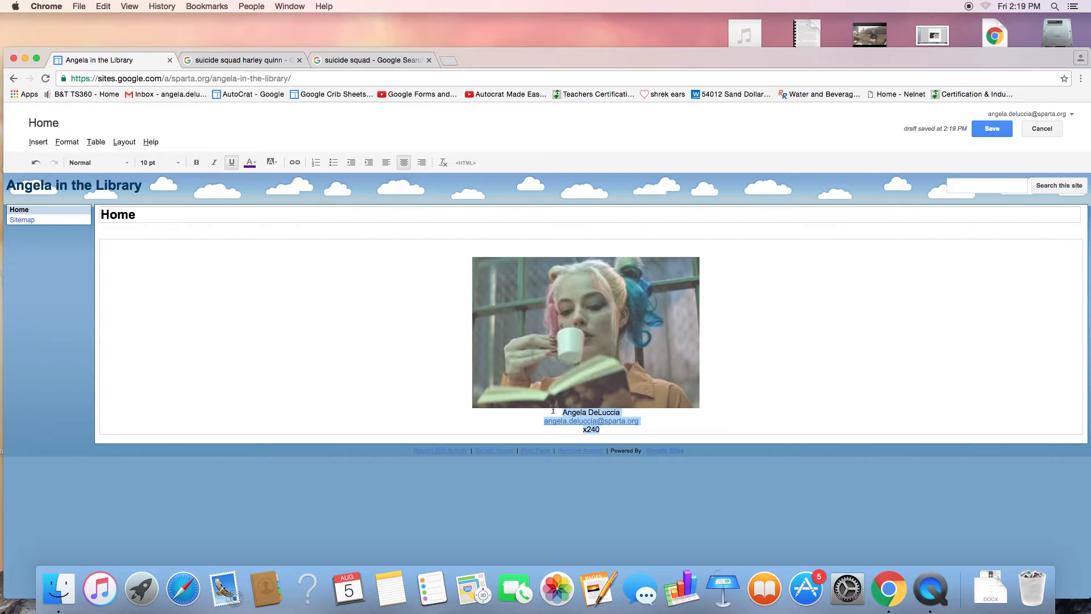
Step: Format the contact lines as 18 pt Georgia and save the Home page
{"action": "left_click", "coordinate": [182, 166]}
{"action": "left_click", "coordinate": [169, 239]}
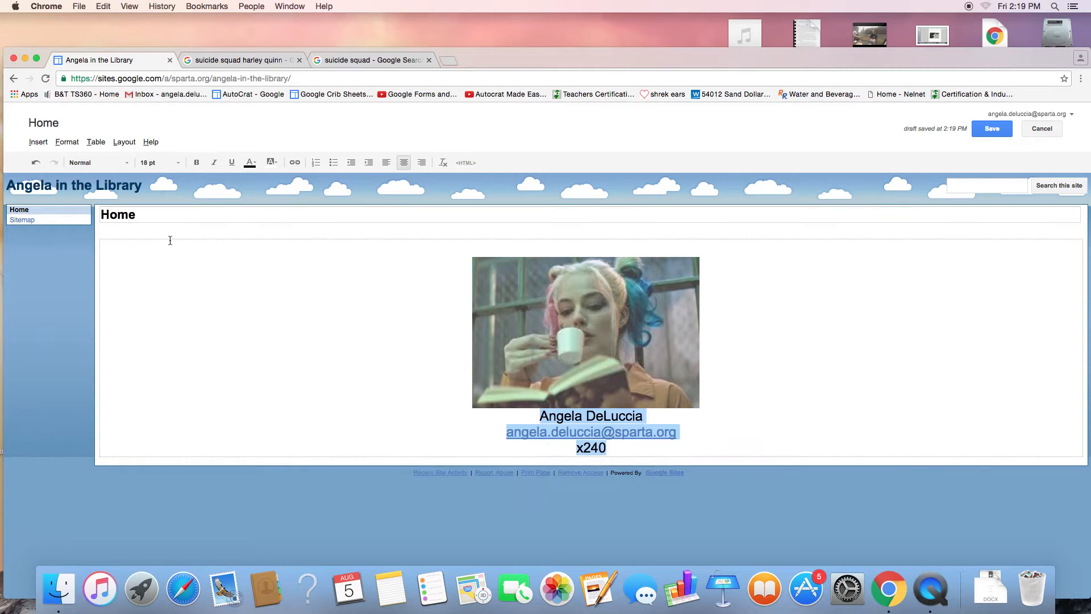
{"action": "left_click", "coordinate": [127, 165]}
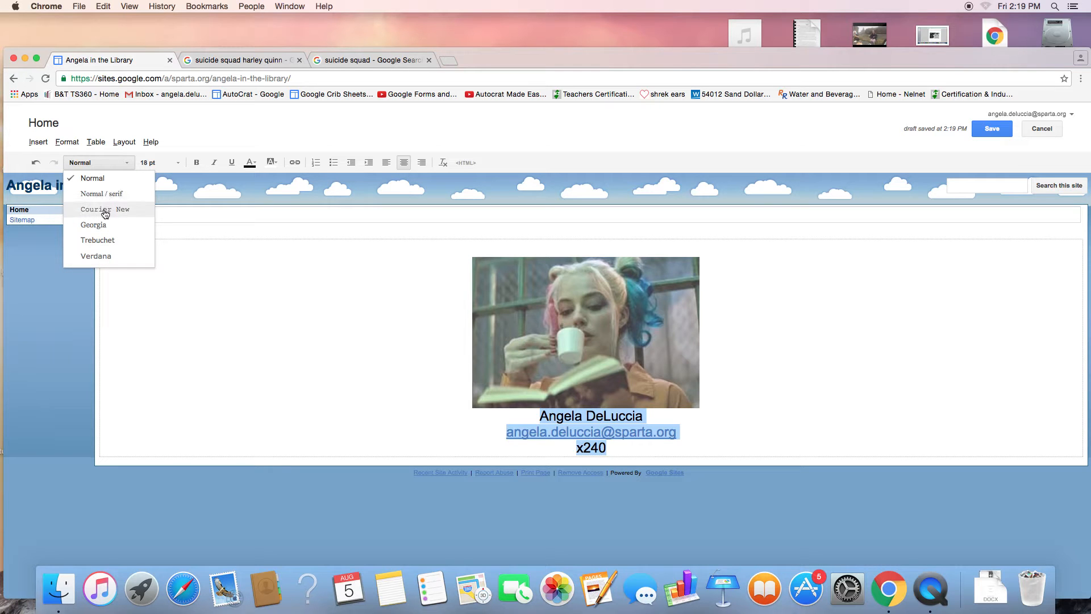
{"action": "left_click", "coordinate": [104, 227]}
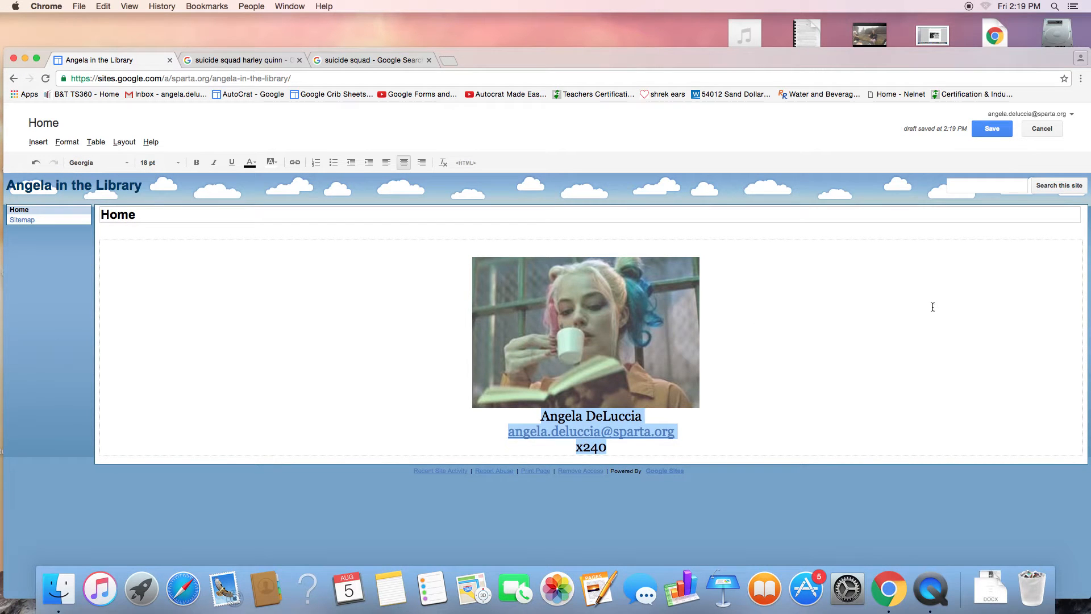
{"action": "left_click", "coordinate": [989, 133]}
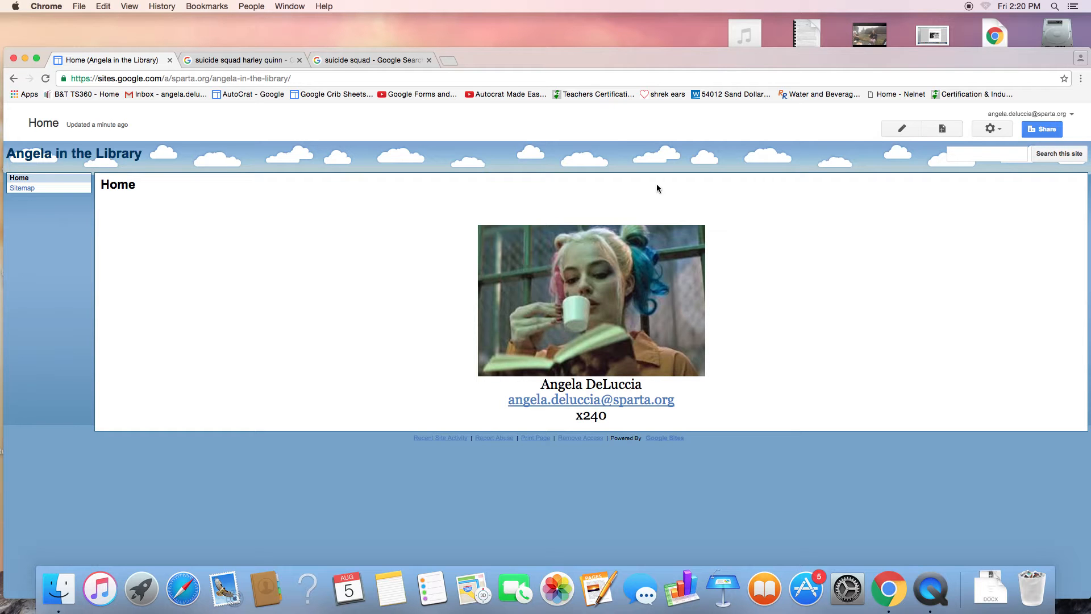
Step: Create a Schedule page containing 'Here you goooooo!' and save it
{"action": "left_click", "coordinate": [942, 129]}
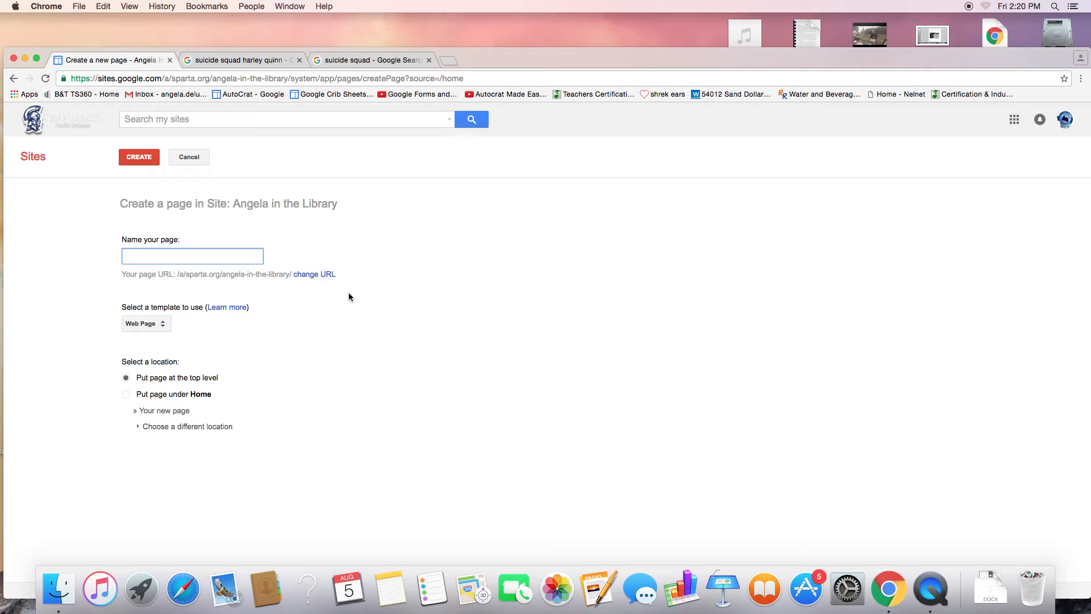
{"action": "type", "text": "Schedule"}
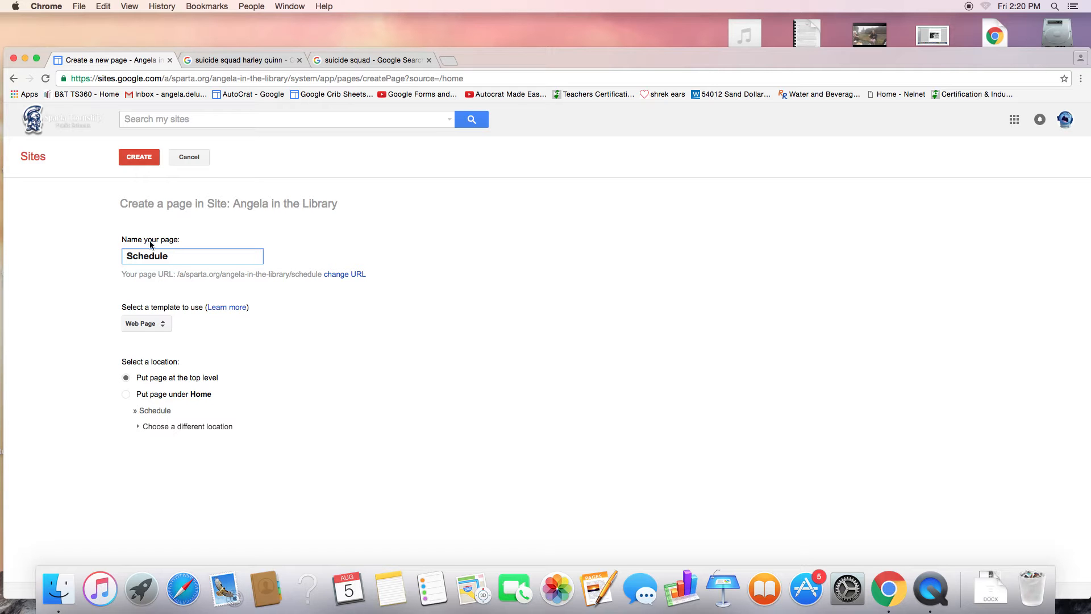
{"action": "left_click", "coordinate": [139, 160]}
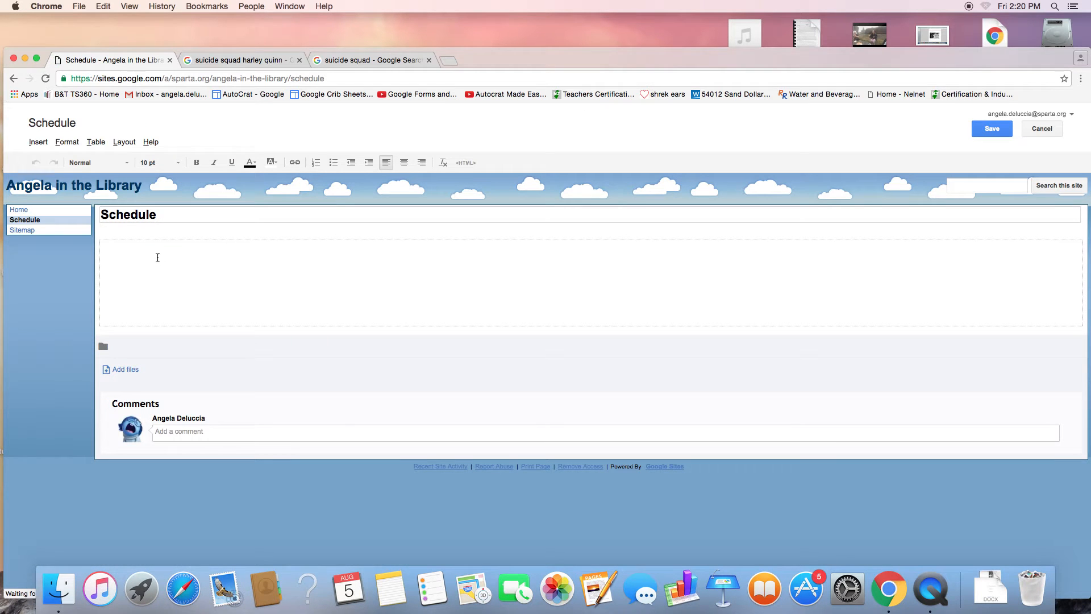
{"action": "type", "text": "Here you gooo"}
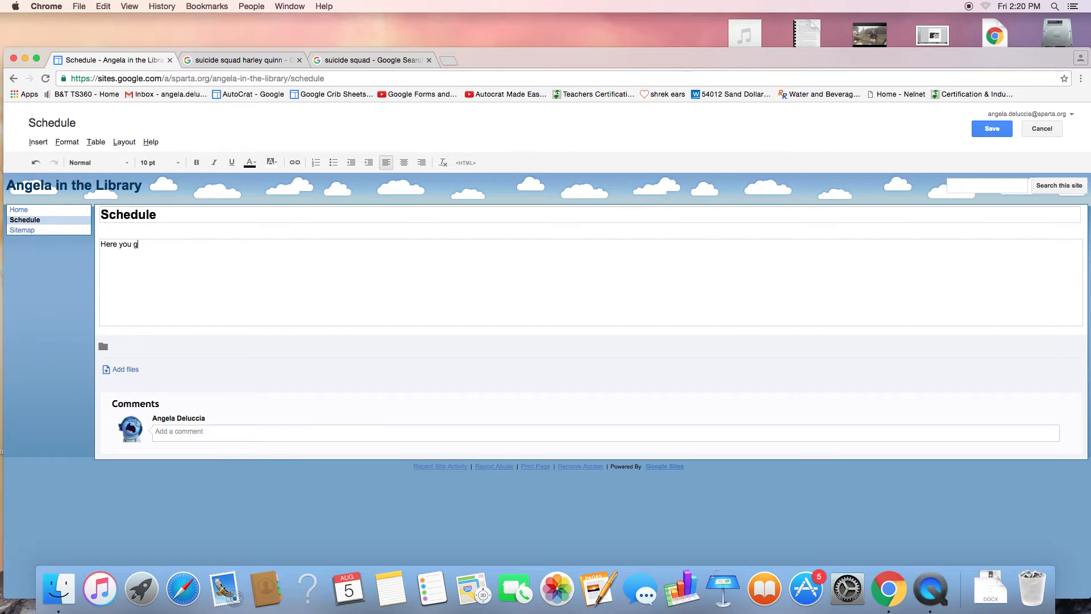
{"action": "type", "text": "ooo!"}
{"action": "left_click", "coordinate": [1007, 132]}
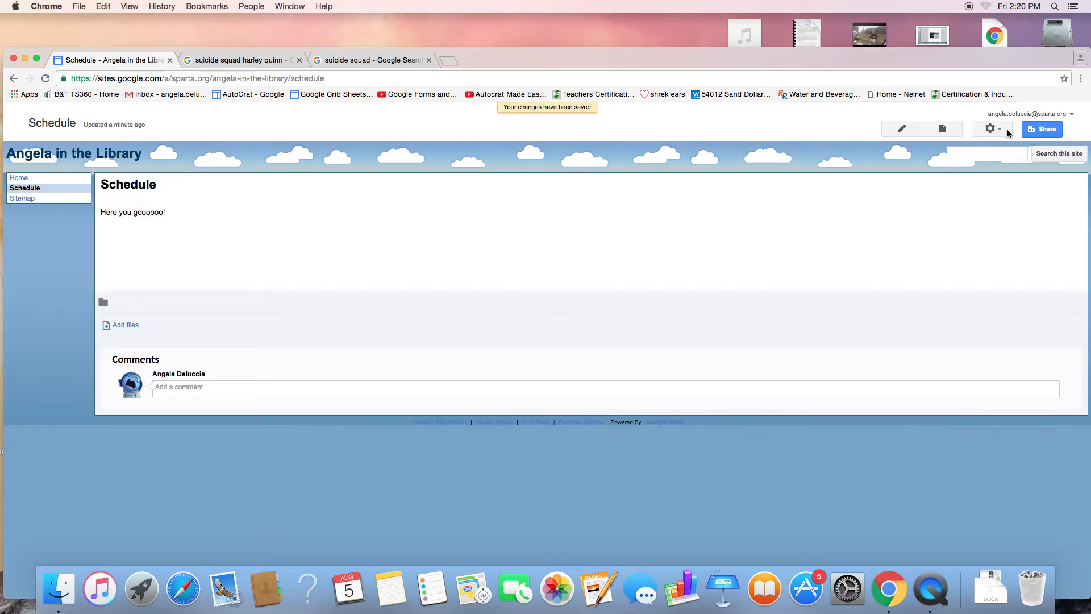
{"action": "left_click", "coordinate": [942, 129]}
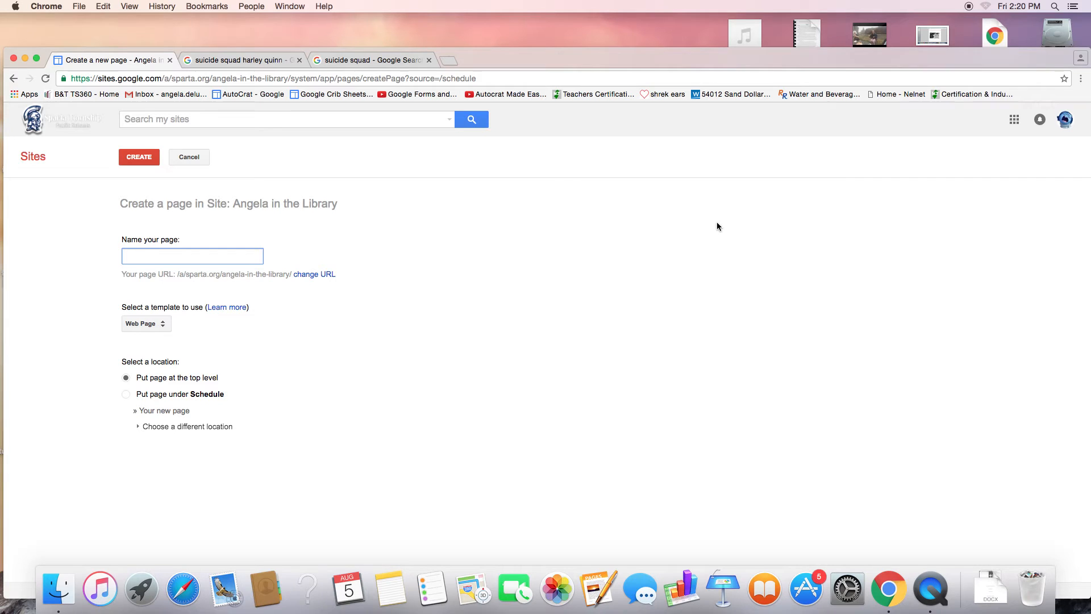
Step: Create the Information/Rules page with the placeholder text 'hhsflkjdfgkjlfg' and save it
{"action": "type", "text": "Information/Rules"}
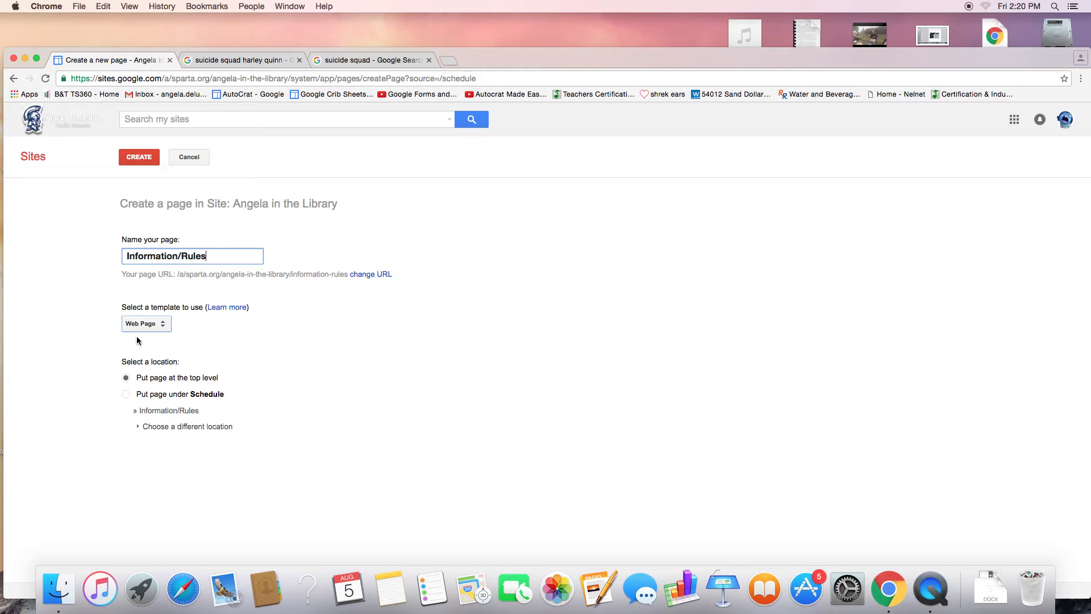
{"action": "left_click", "coordinate": [147, 163]}
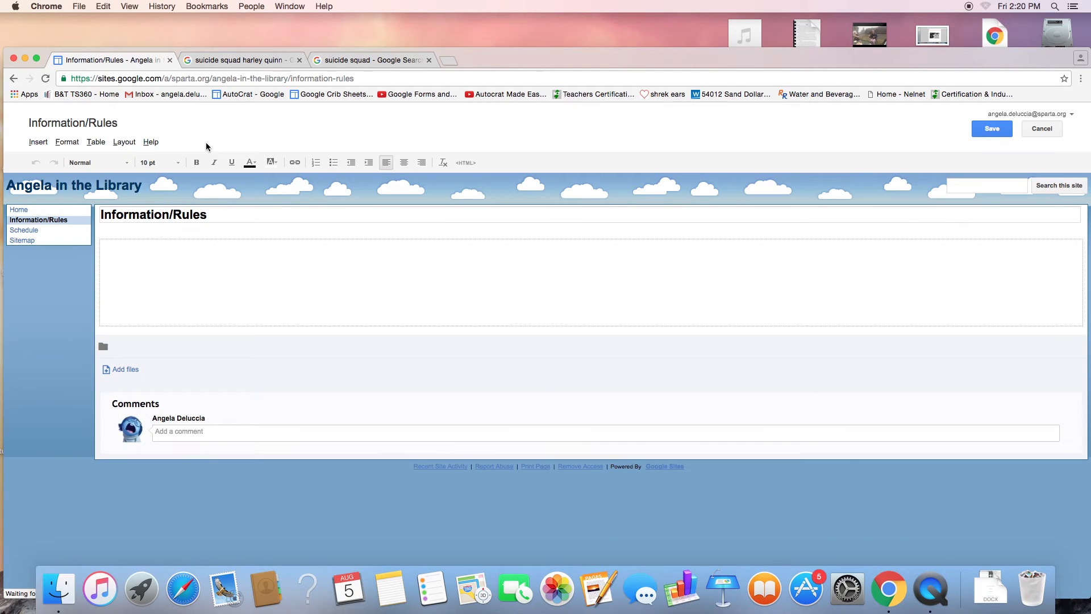
{"action": "type", "text": "hhsflkjdfgkjlfg"}
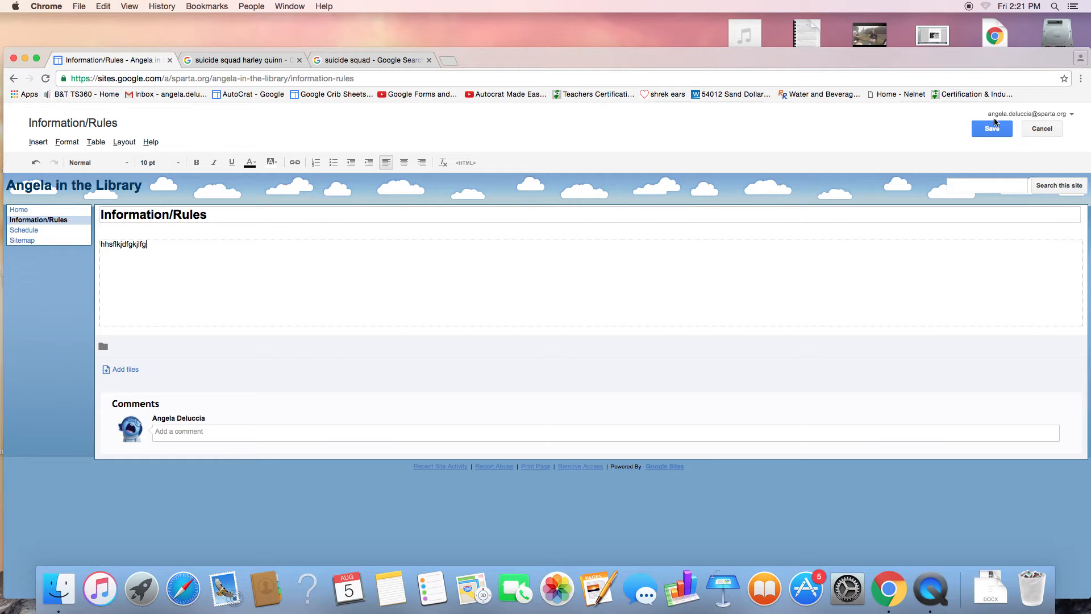
{"action": "left_click", "coordinate": [995, 138]}
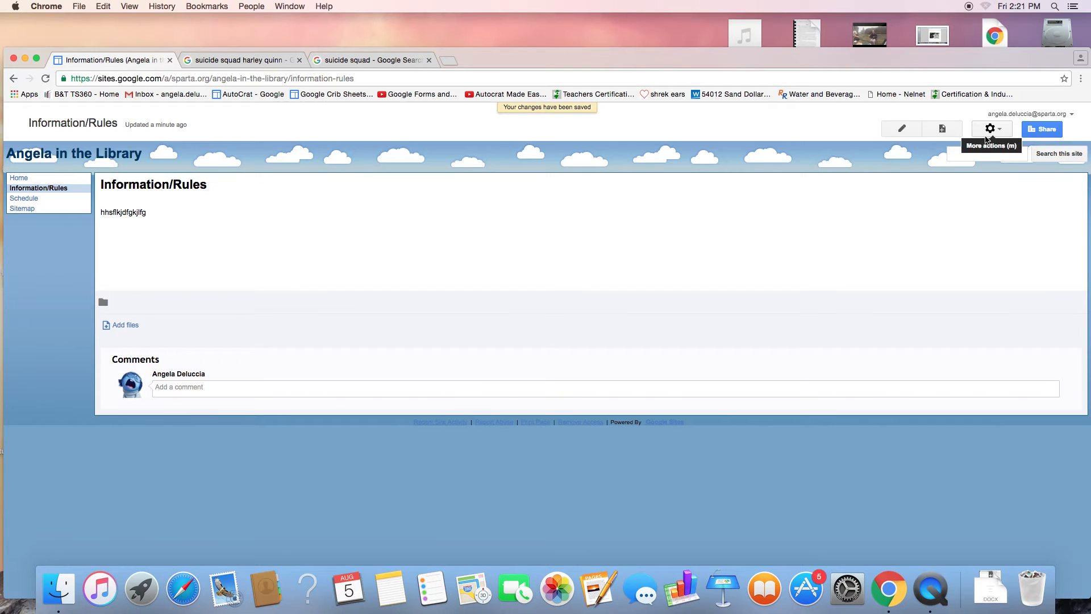
Step: Create an 'Important Files' page using the File Cabinet template
{"action": "left_click", "coordinate": [944, 129]}
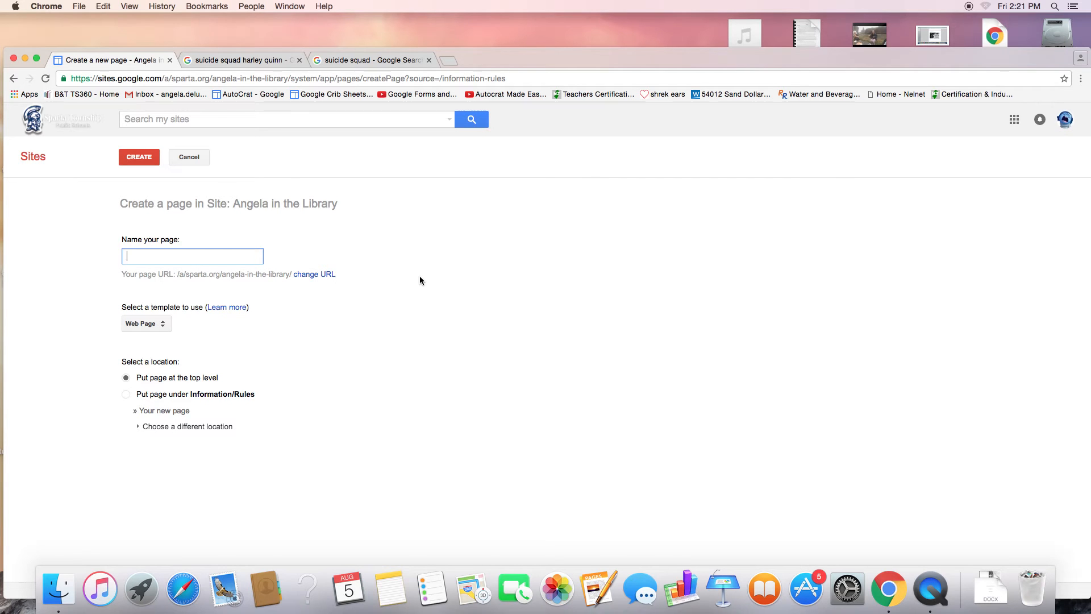
{"action": "type", "text": "Important Files"}
{"action": "left_click", "coordinate": [159, 327]}
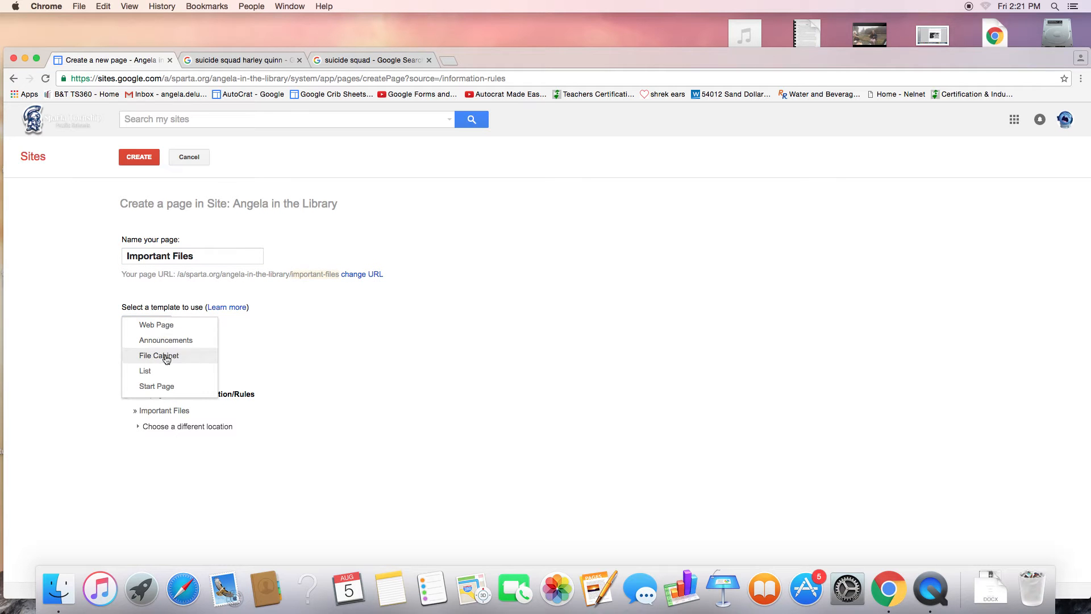
{"action": "left_click", "coordinate": [161, 357]}
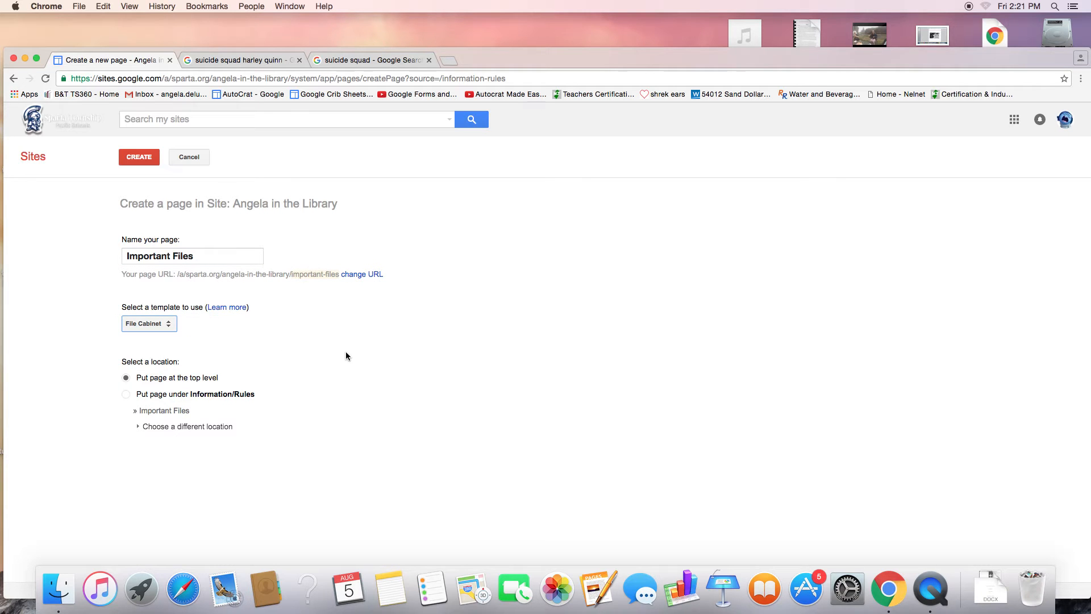
{"action": "left_click", "coordinate": [147, 164]}
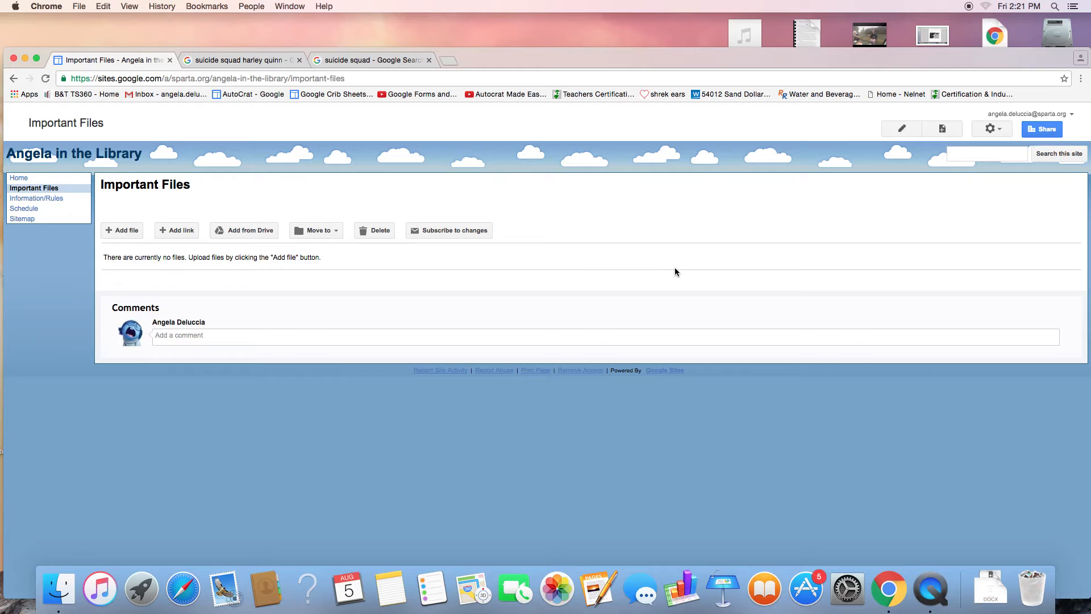
Step: Attach the HOMECOMING 2015 Ballot (Responses) spreadsheet from Drive to the page
{"action": "left_click", "coordinate": [260, 234]}
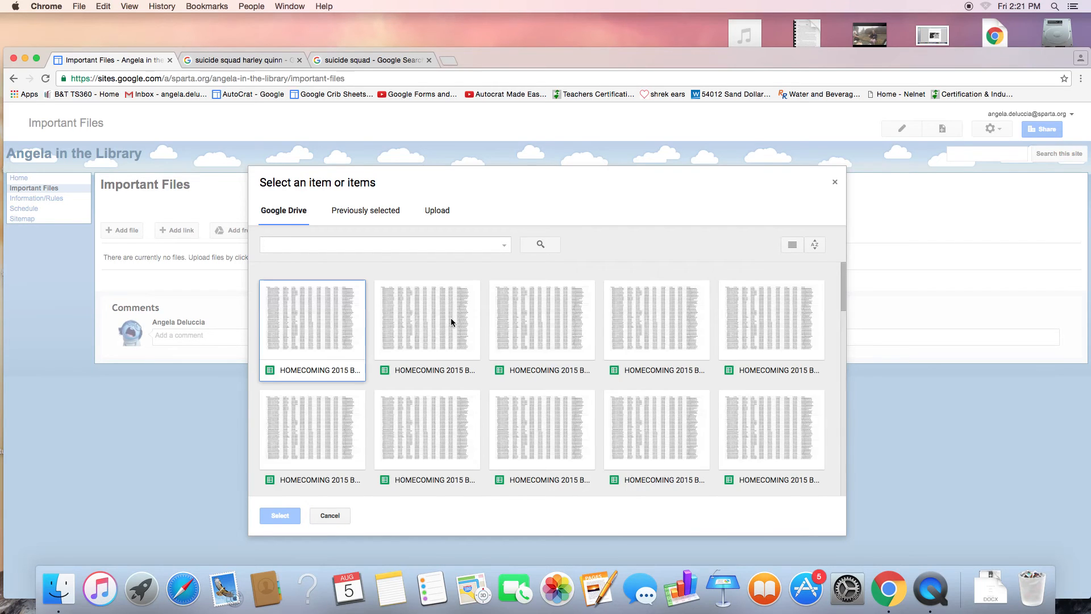
{"action": "scroll", "coordinate": [451, 321], "scroll_direction": "down", "scroll_amount": 15}
{"action": "scroll", "coordinate": [451, 316], "scroll_direction": "down", "scroll_amount": 5}
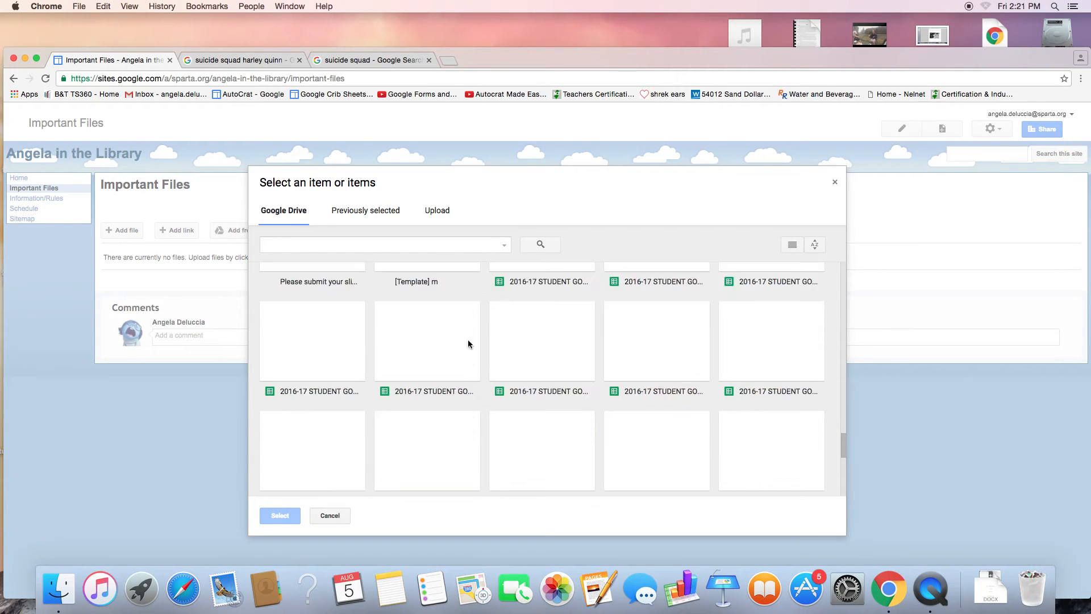
{"action": "scroll", "coordinate": [481, 351], "scroll_direction": "down", "scroll_amount": 1}
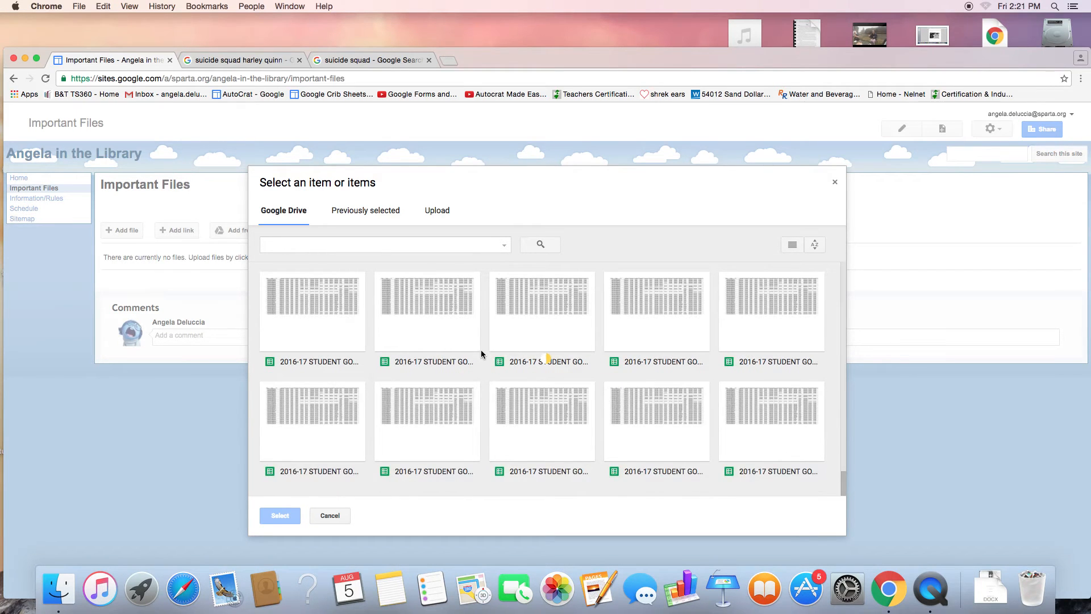
{"action": "scroll", "coordinate": [481, 350], "scroll_direction": "up", "scroll_amount": 1}
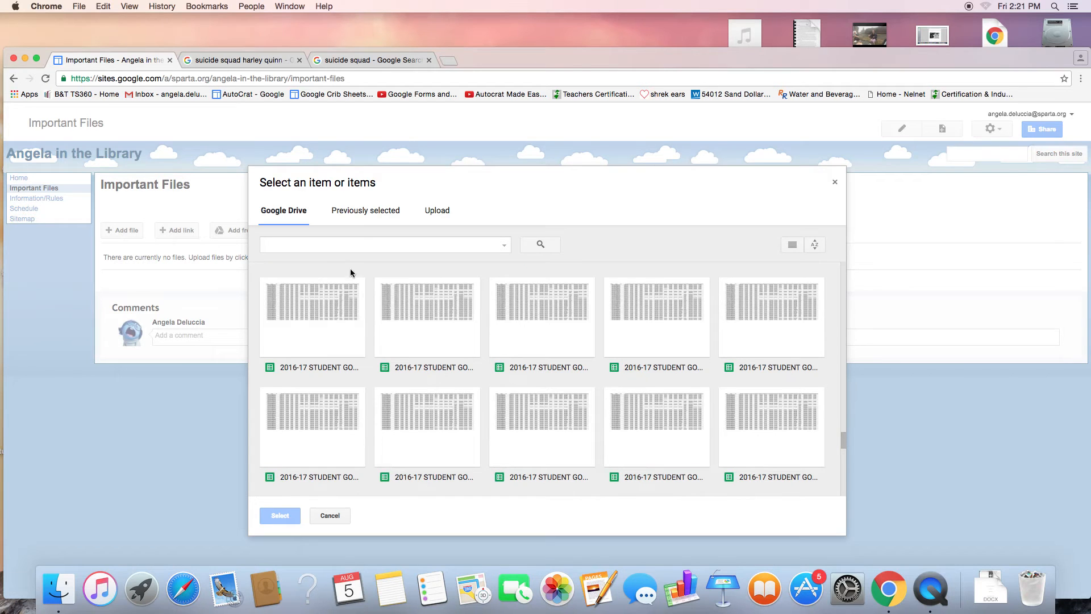
{"action": "scroll", "coordinate": [458, 343], "scroll_direction": "up", "scroll_amount": 10}
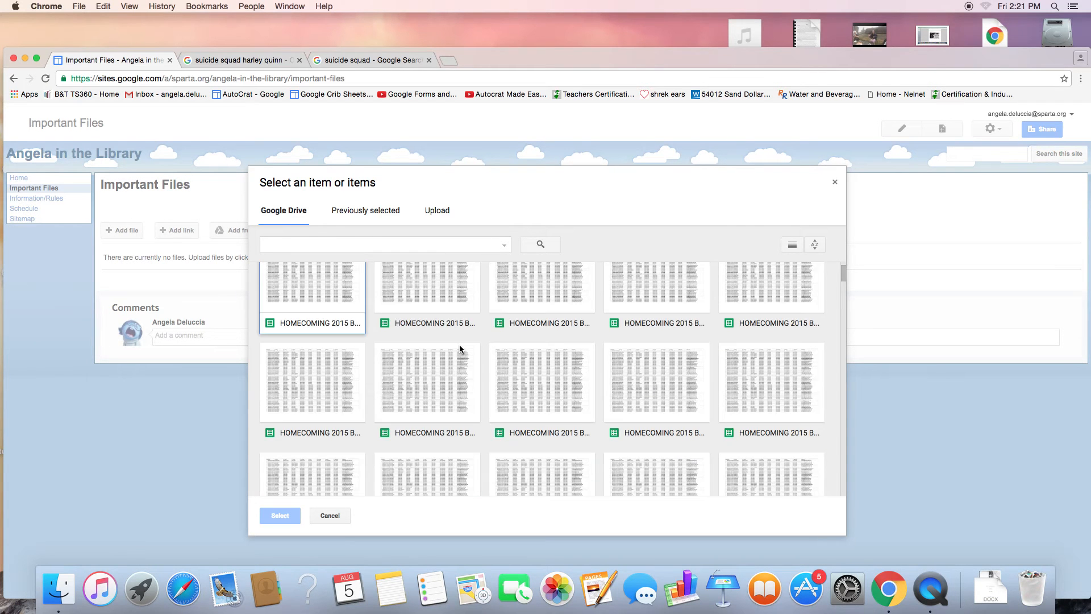
{"action": "scroll", "coordinate": [614, 352], "scroll_direction": "down", "scroll_amount": 15}
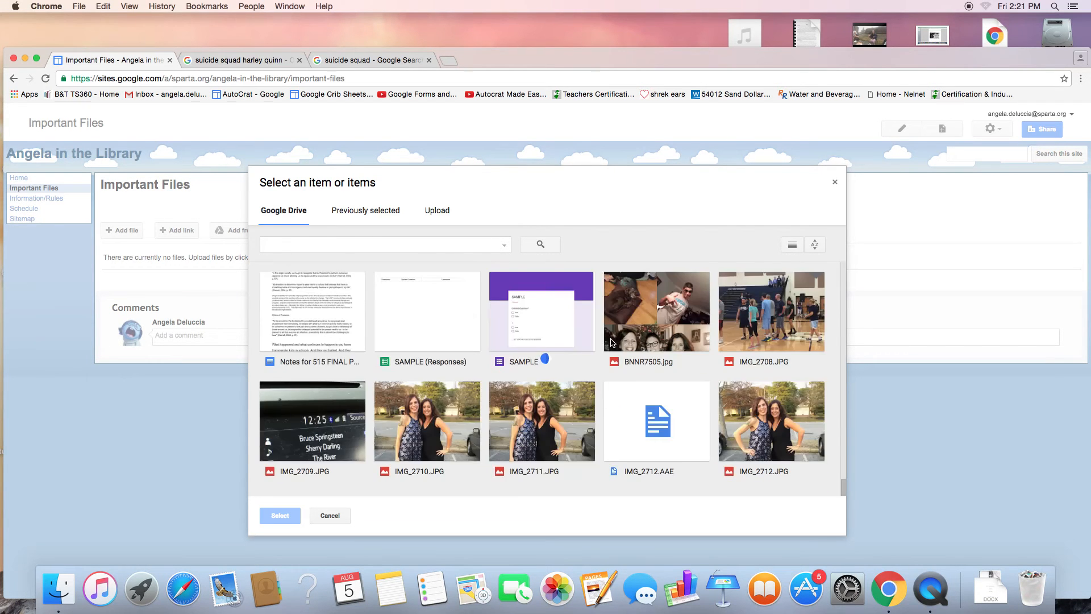
{"action": "scroll", "coordinate": [611, 343], "scroll_direction": "up", "scroll_amount": 15}
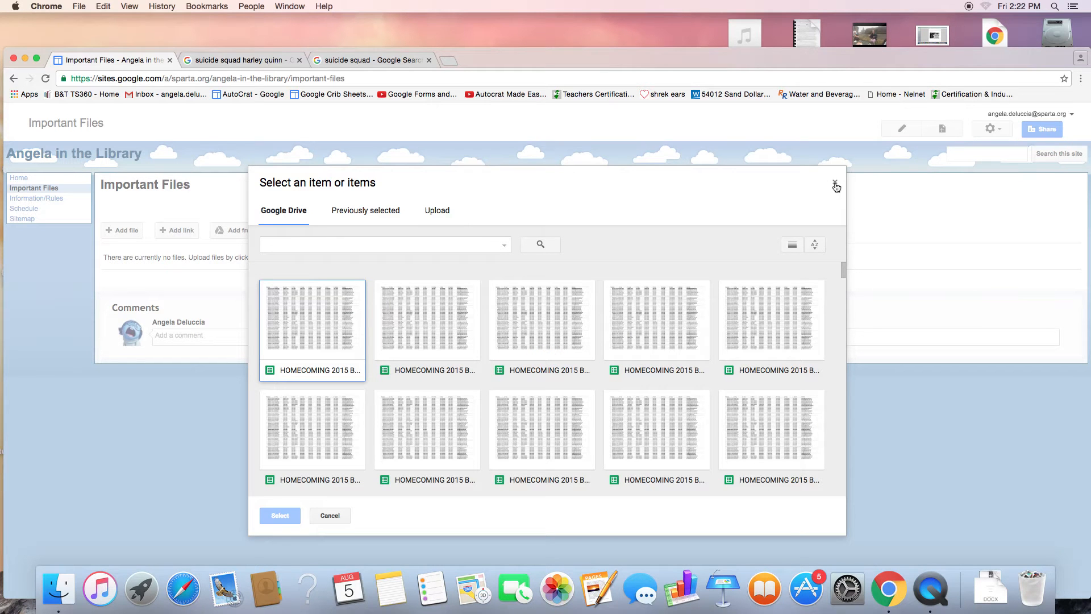
{"action": "left_click", "coordinate": [589, 301]}
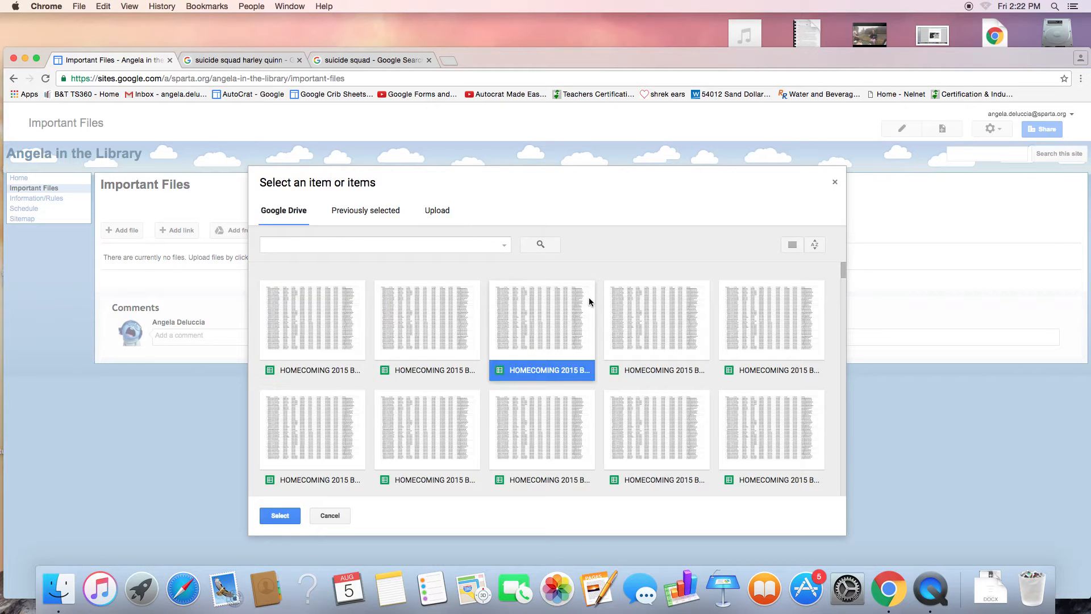
{"action": "left_click", "coordinate": [285, 520]}
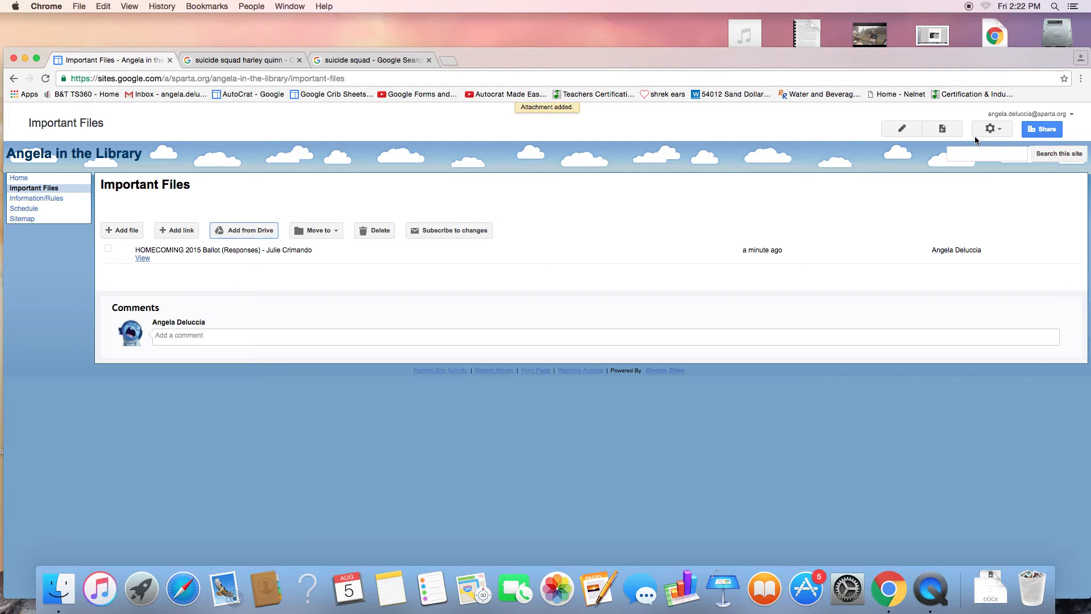
Step: Create a new page named 'Announcements' using the Announcements template
{"action": "left_click", "coordinate": [942, 130]}
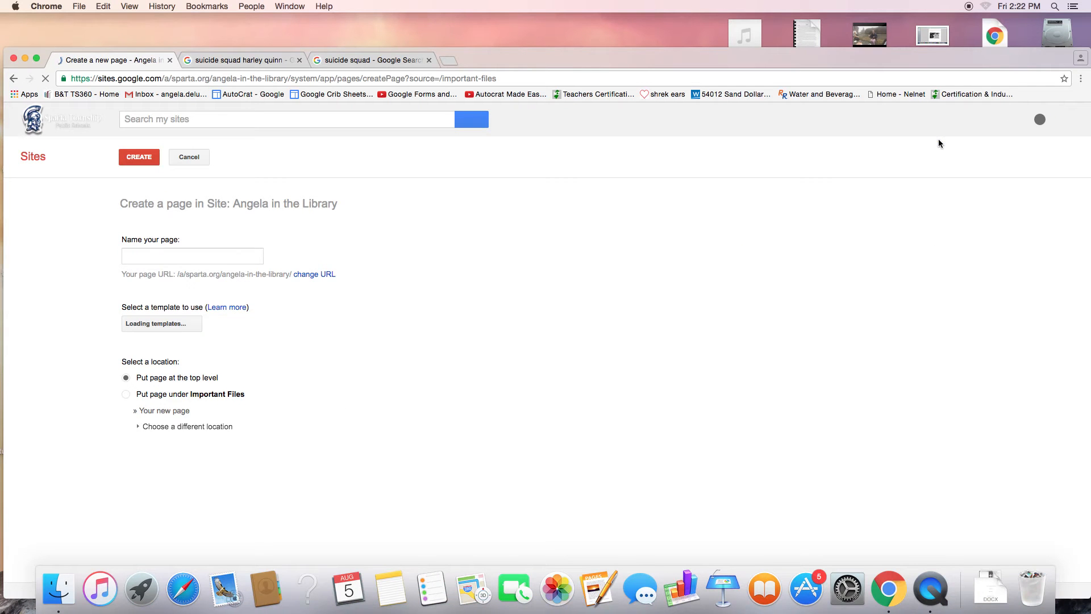
{"action": "type", "text": "Announcements"}
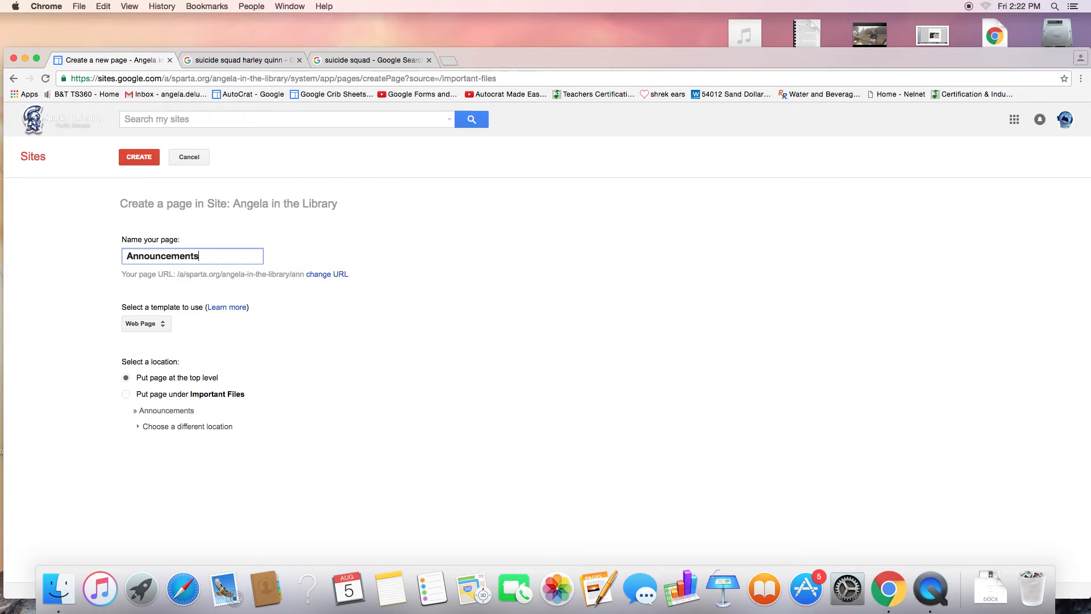
{"action": "left_click", "coordinate": [149, 325]}
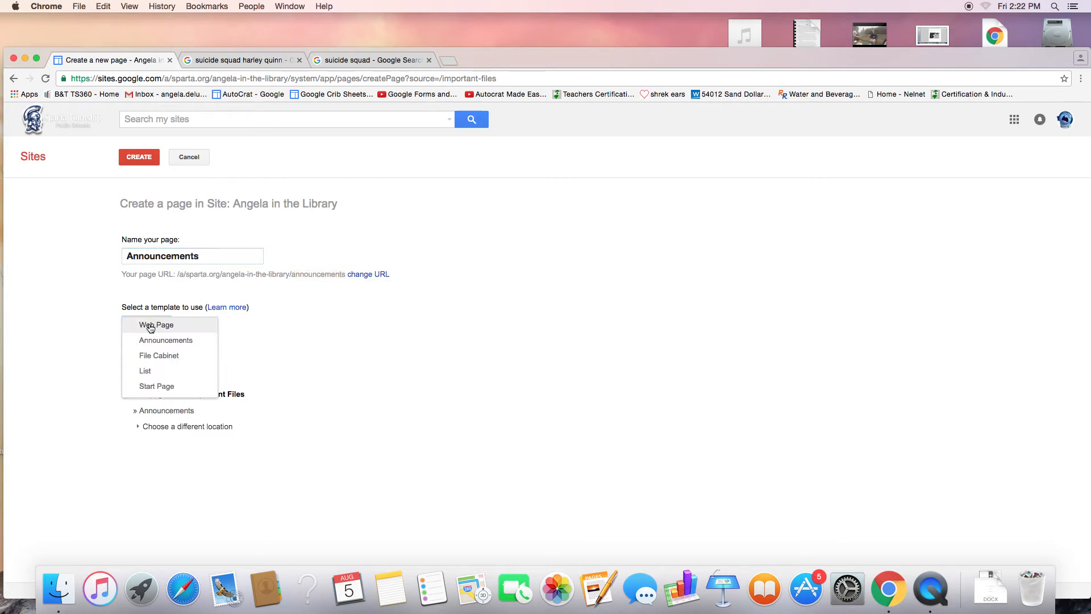
{"action": "left_click", "coordinate": [161, 340]}
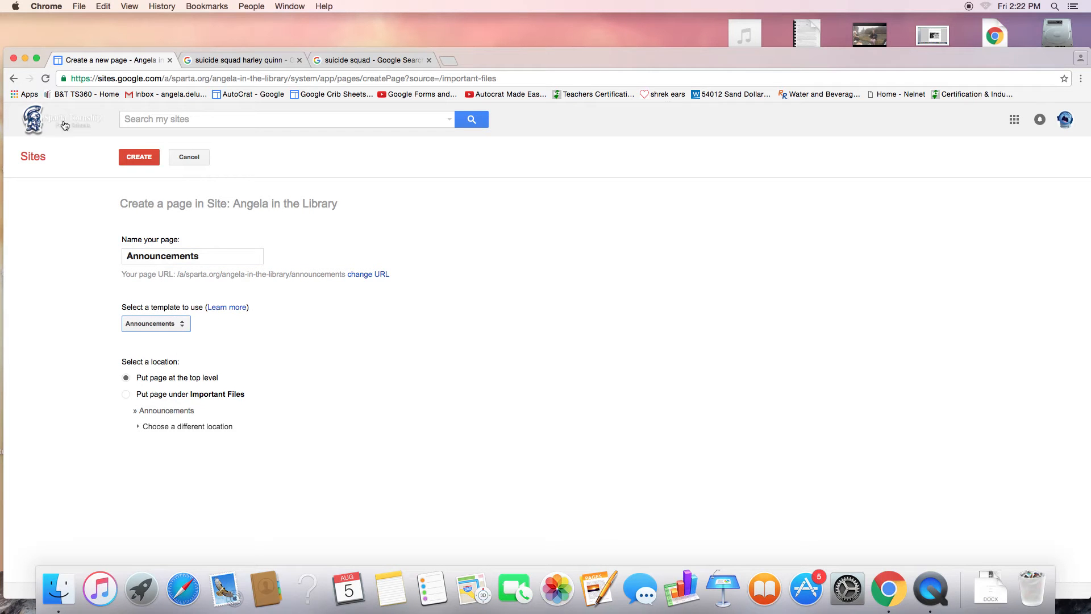
{"action": "left_click", "coordinate": [136, 162]}
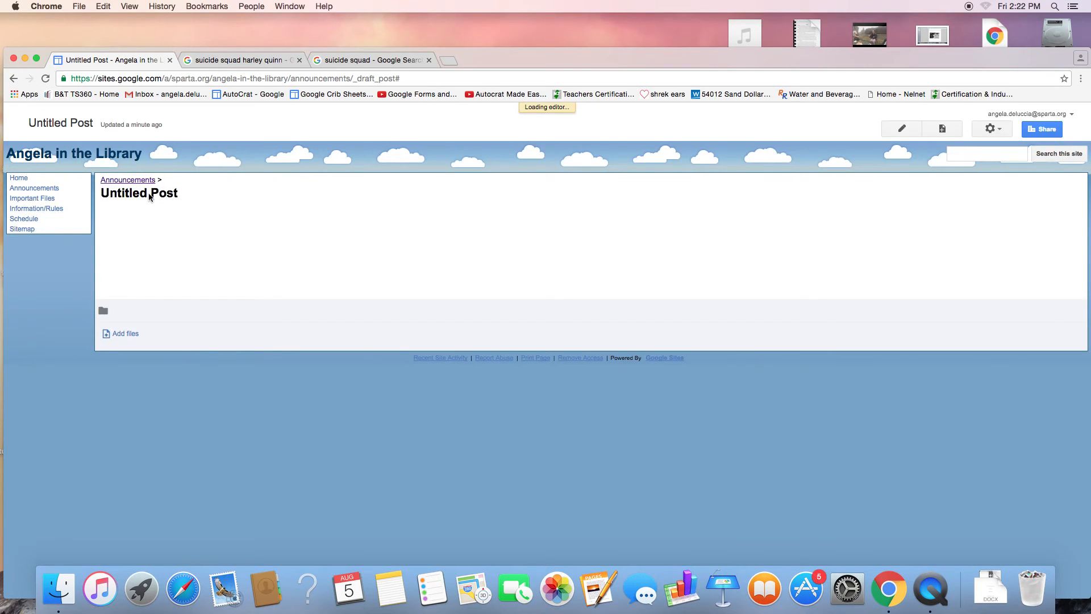
Step: Publish an announcement titled 'BTSN' with body 'Coming soon', then return to the Home page
{"action": "type", "text": "Ba"}
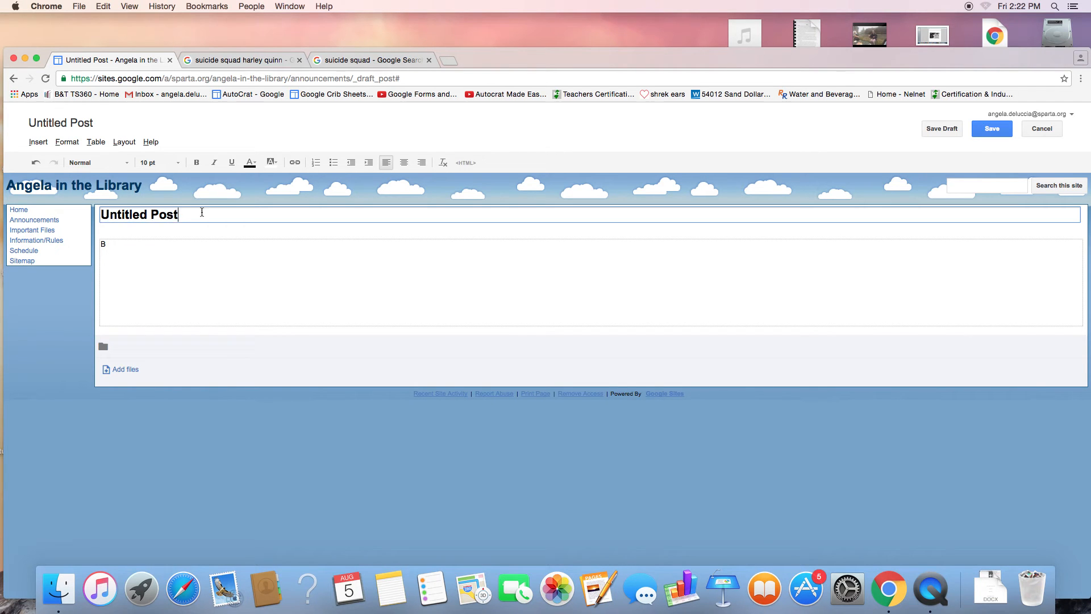
{"action": "left_click_drag", "start_coordinate": [199, 214], "coordinate": [46, 212]}
{"action": "type", "text": "BTSN"}
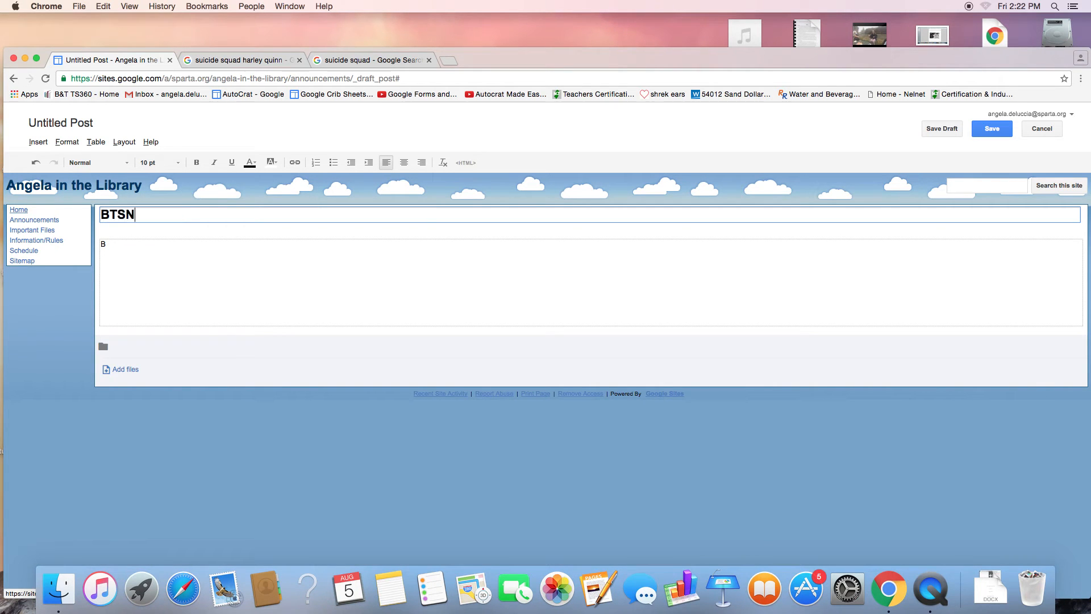
{"action": "left_click", "coordinate": [147, 246]}
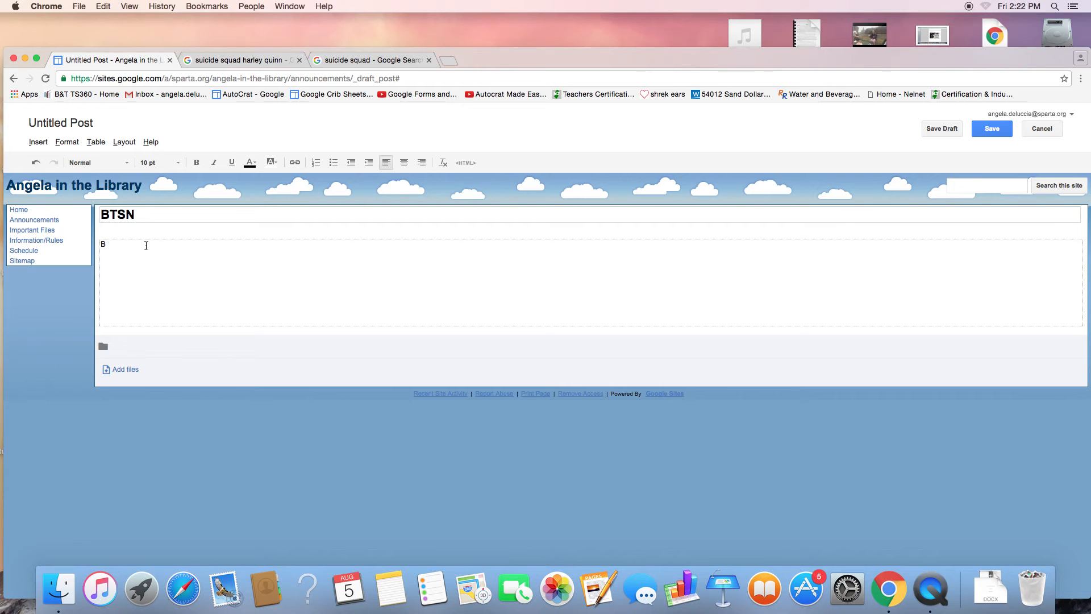
{"action": "type", "text": "Coming soon !"}
{"action": "left_click", "coordinate": [997, 129]}
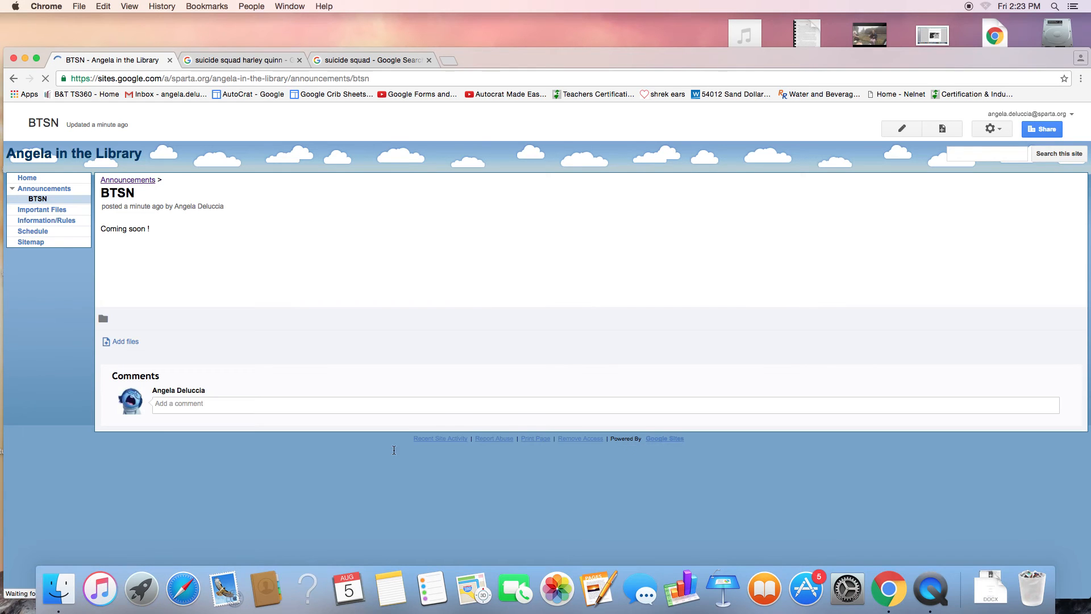
{"action": "left_click", "coordinate": [34, 180]}
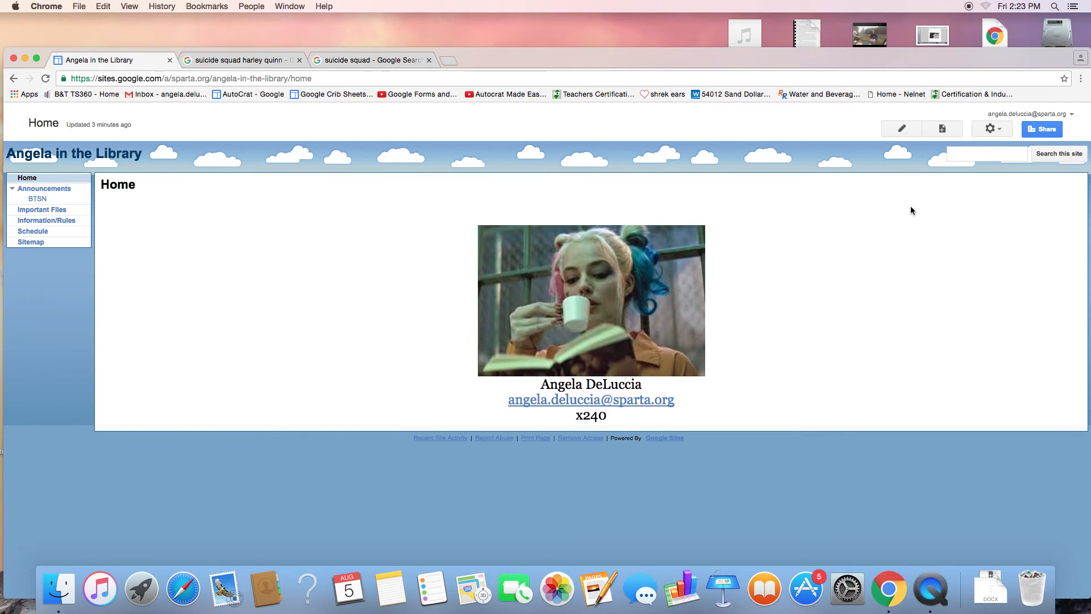
Step: In Edit site layout, leave the site header unchanged and add a horizontal navigation bar
{"action": "left_click", "coordinate": [996, 129]}
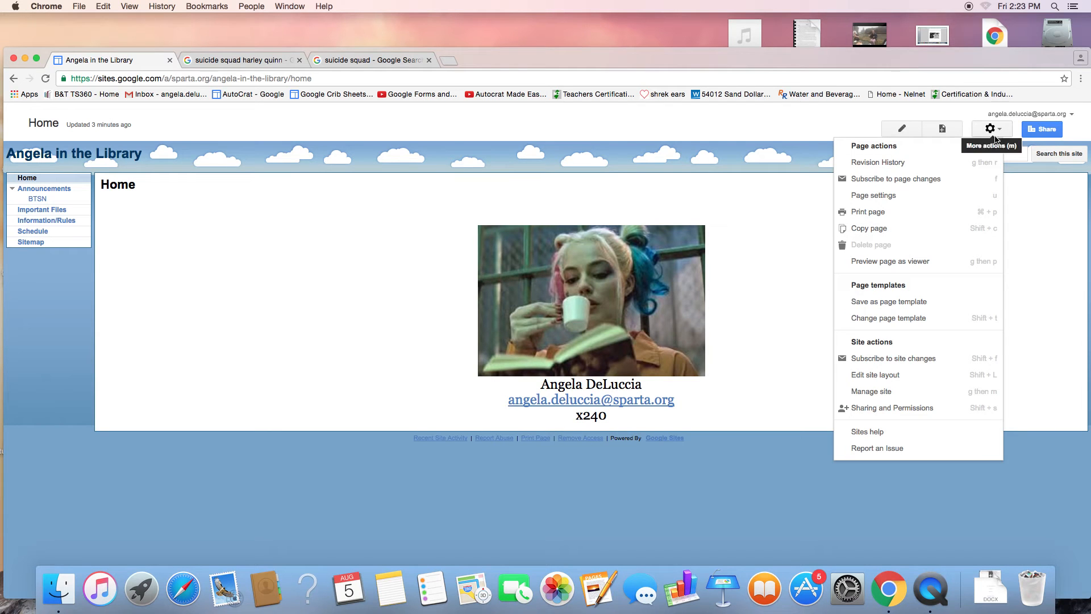
{"action": "left_click", "coordinate": [897, 376]}
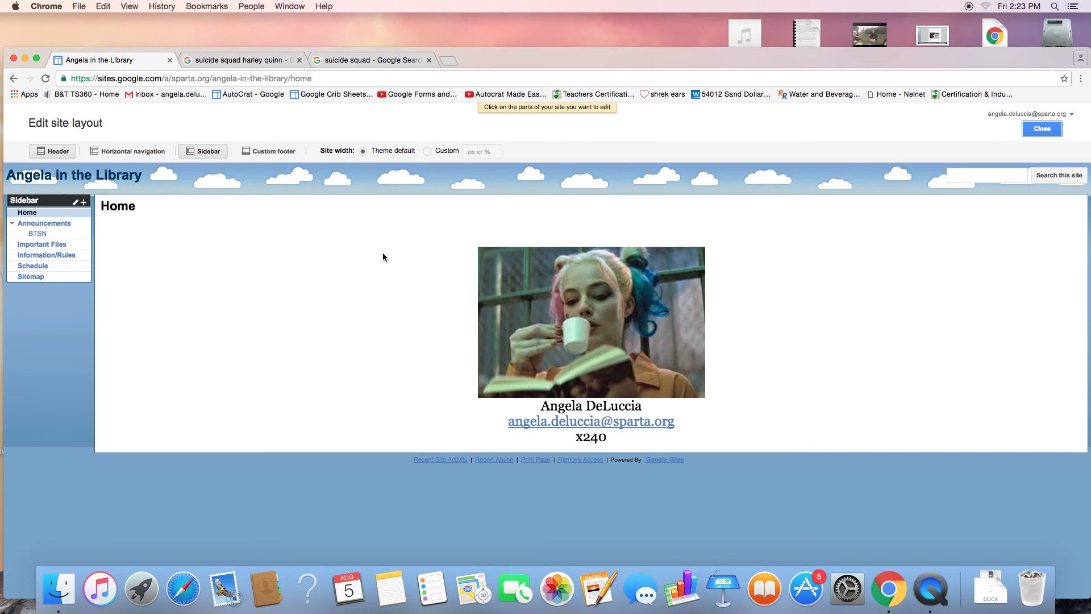
{"action": "mouse_move", "coordinate": [47, 221]}
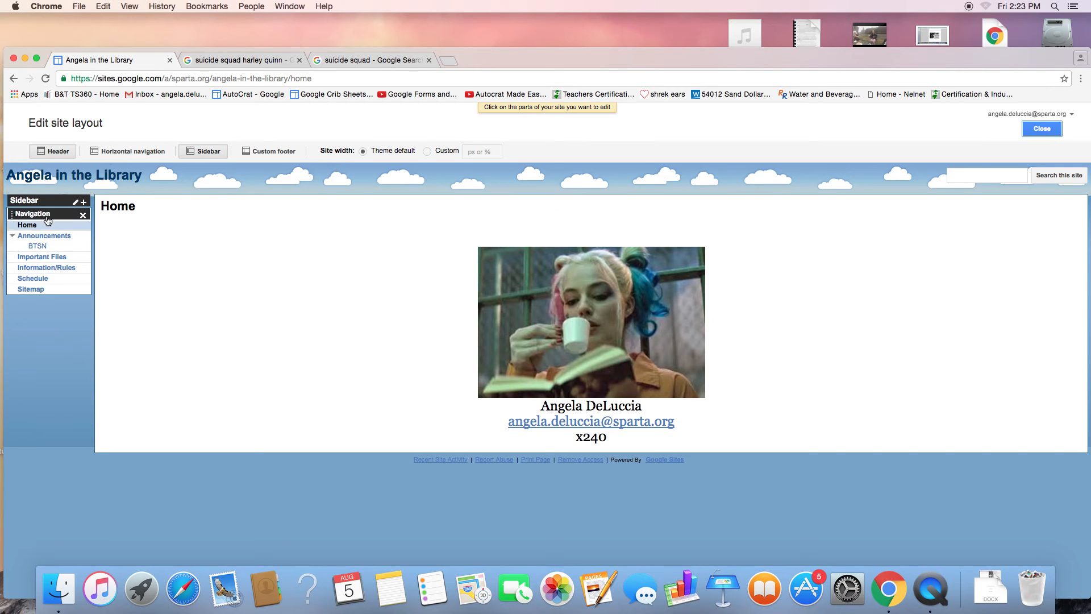
{"action": "left_click", "coordinate": [297, 184]}
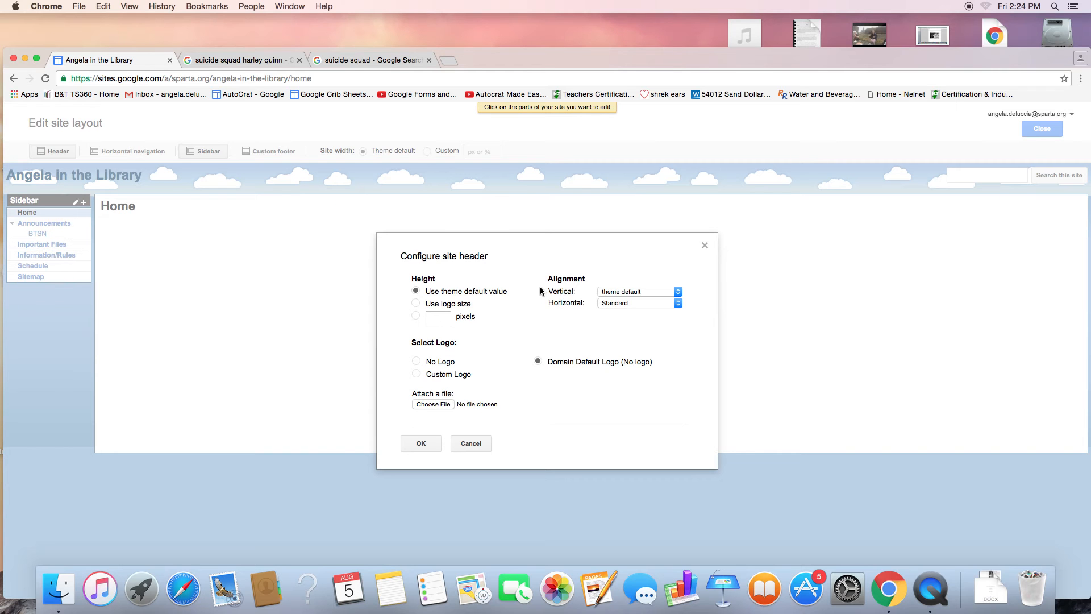
{"action": "left_click", "coordinate": [470, 444]}
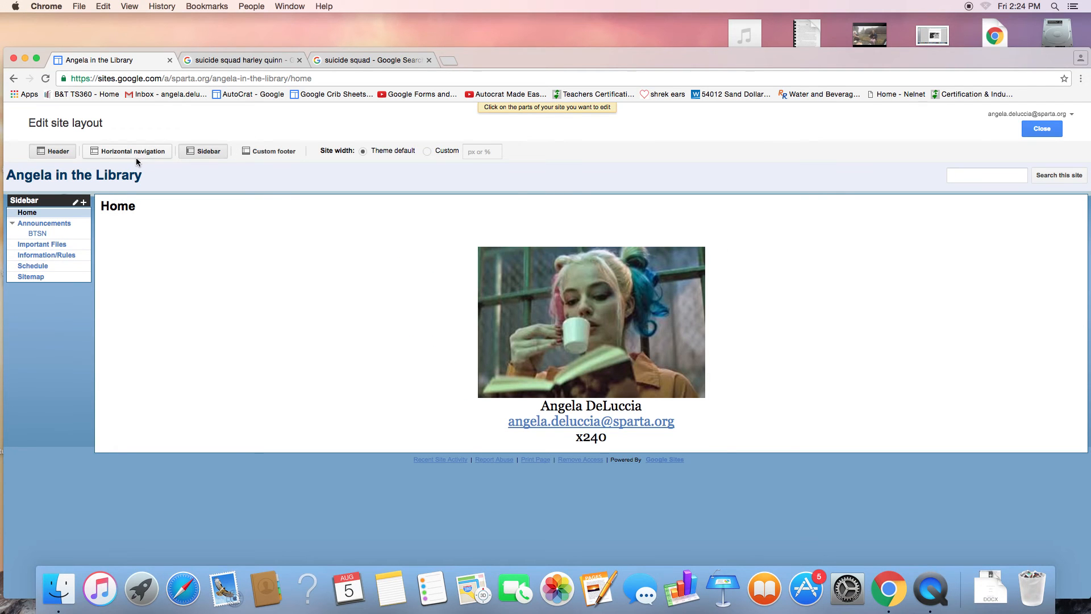
{"action": "mouse_move", "coordinate": [56, 267]}
{"action": "left_click", "coordinate": [159, 153]}
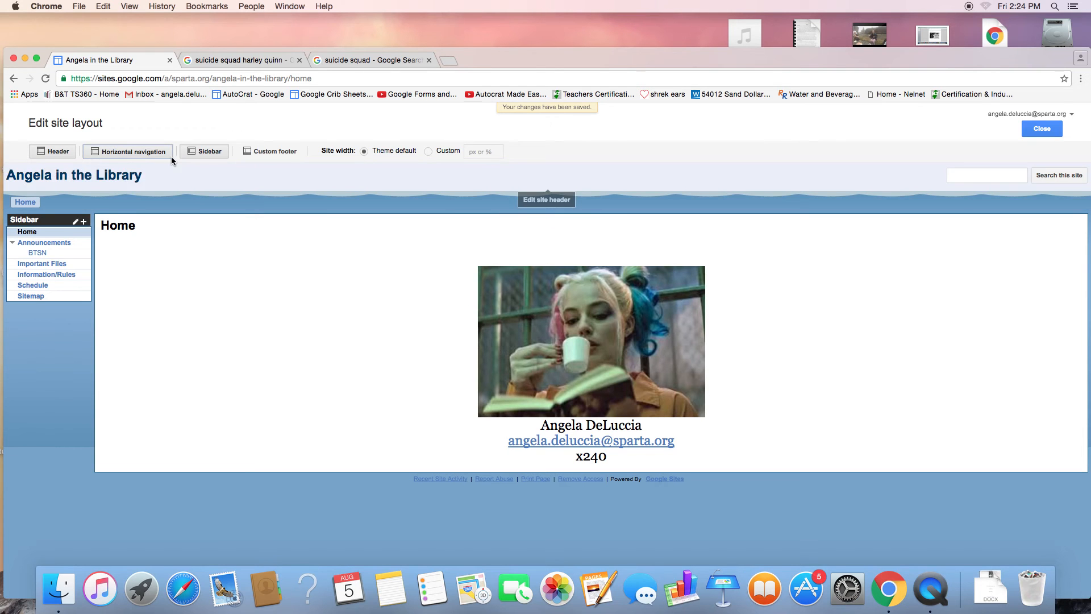
Step: Open the navigation bar settings and add the Announcements and Important Files pages
{"action": "left_click", "coordinate": [200, 205]}
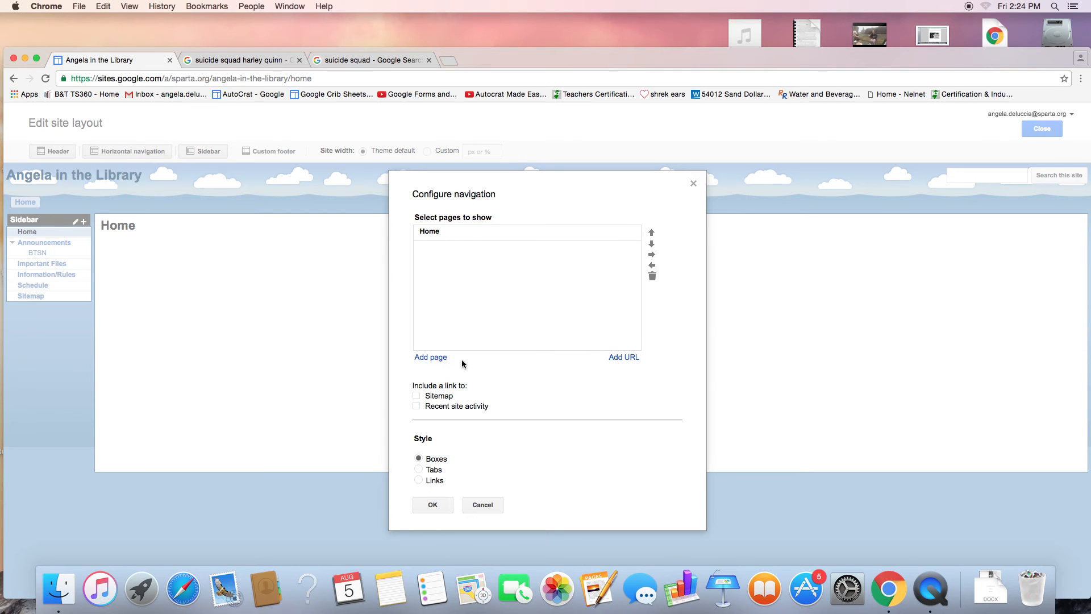
{"action": "left_click", "coordinate": [431, 358]}
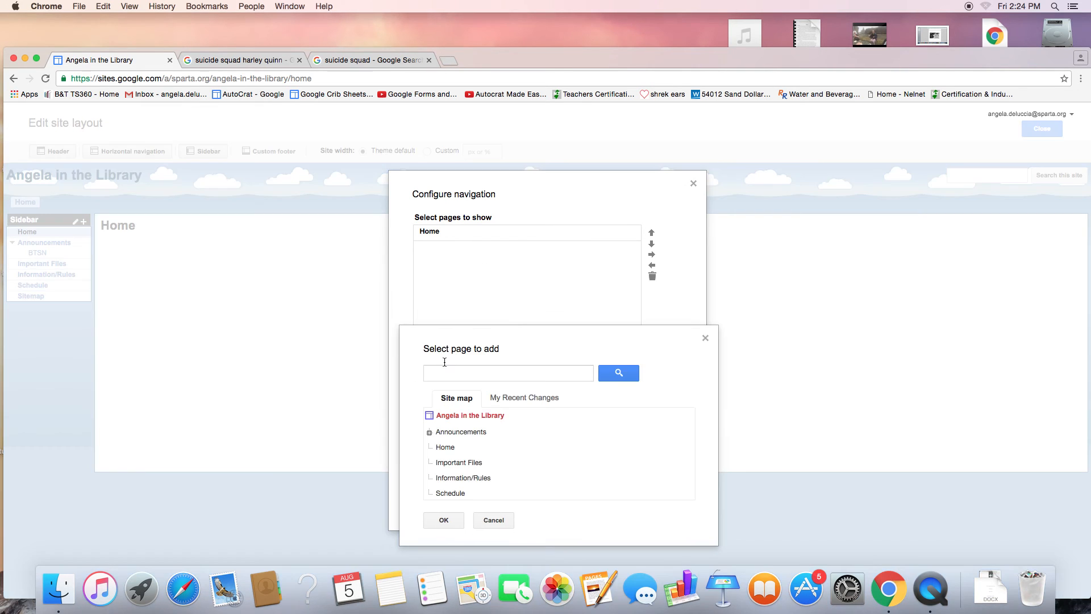
{"action": "left_click", "coordinate": [462, 432]}
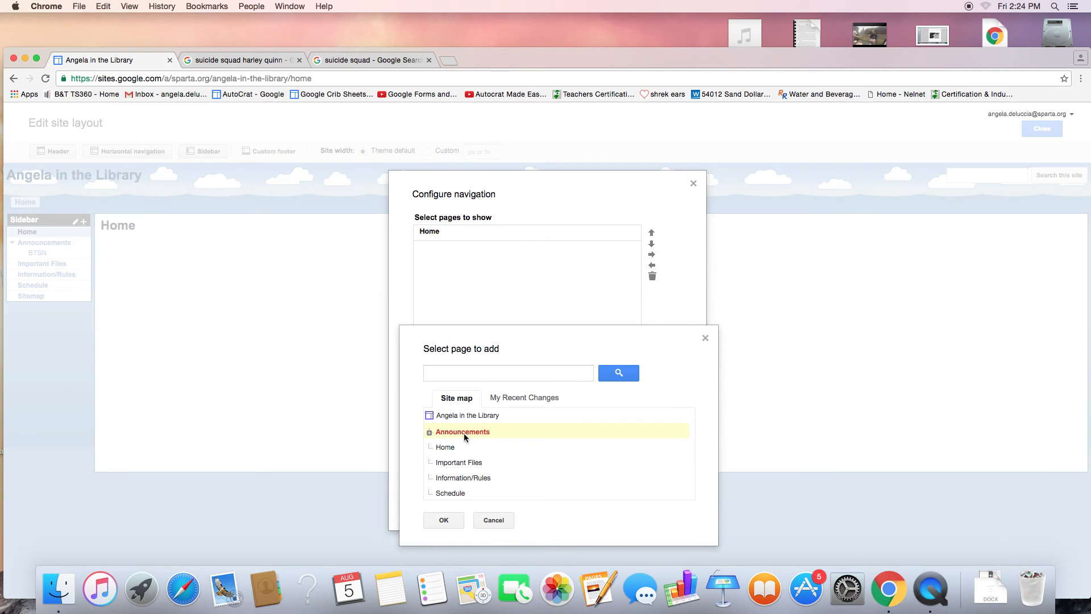
{"action": "left_click", "coordinate": [444, 520]}
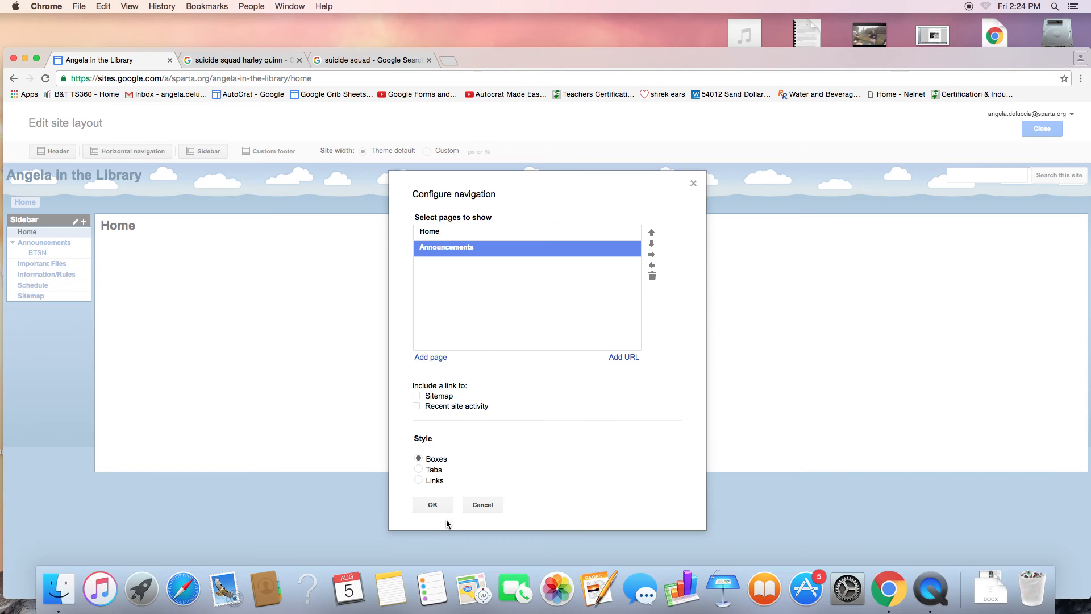
{"action": "left_click", "coordinate": [433, 359]}
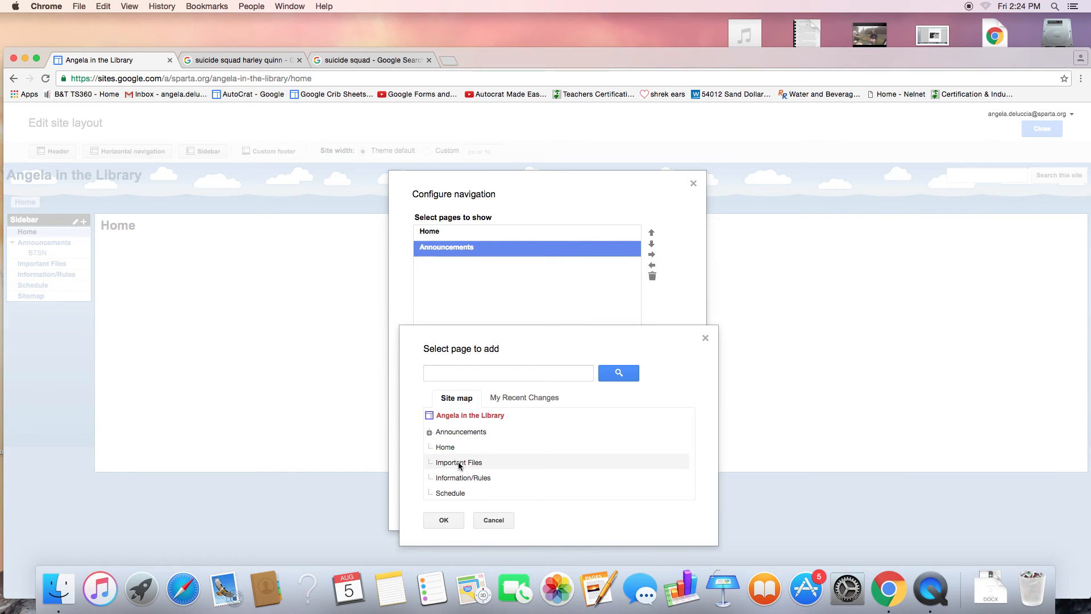
{"action": "left_click", "coordinate": [459, 463]}
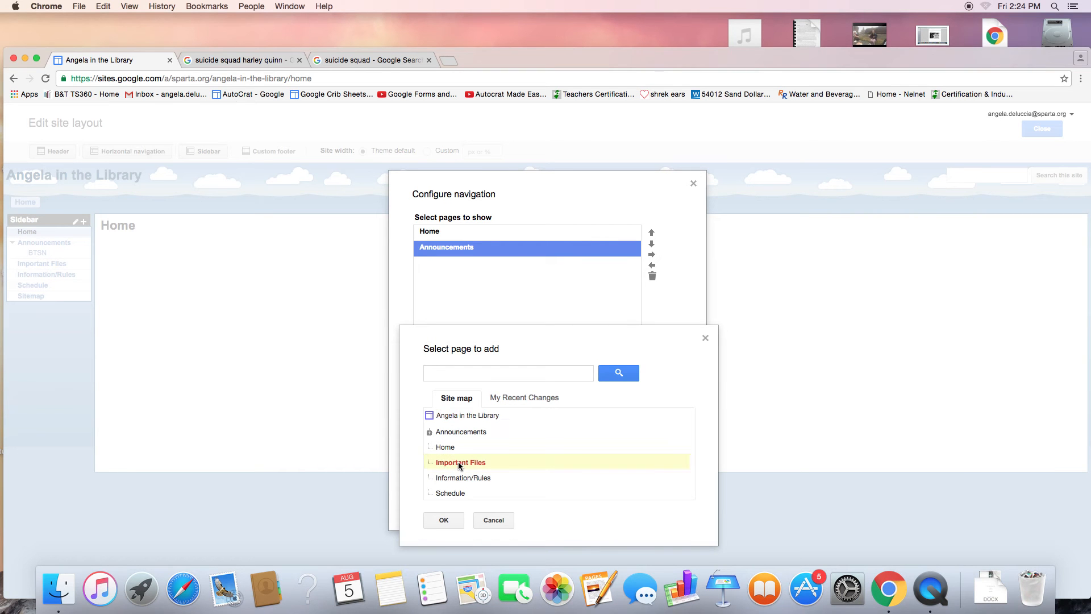
{"action": "left_click", "coordinate": [449, 520]}
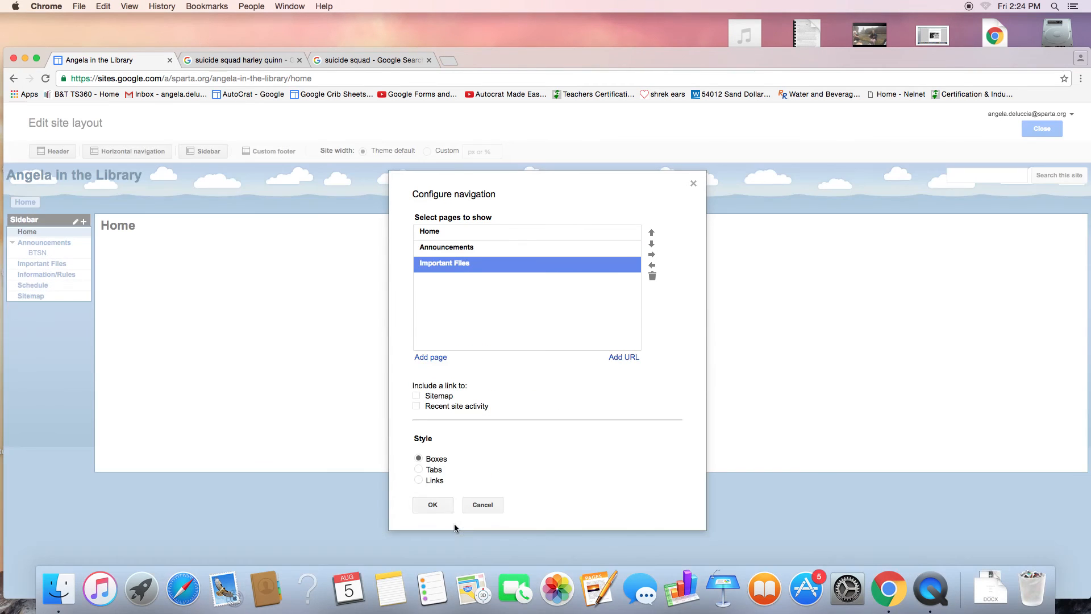
Step: Add the Information/Rules and Schedule pages to the navigation list
{"action": "left_click", "coordinate": [431, 359]}
{"action": "left_click", "coordinate": [470, 479]}
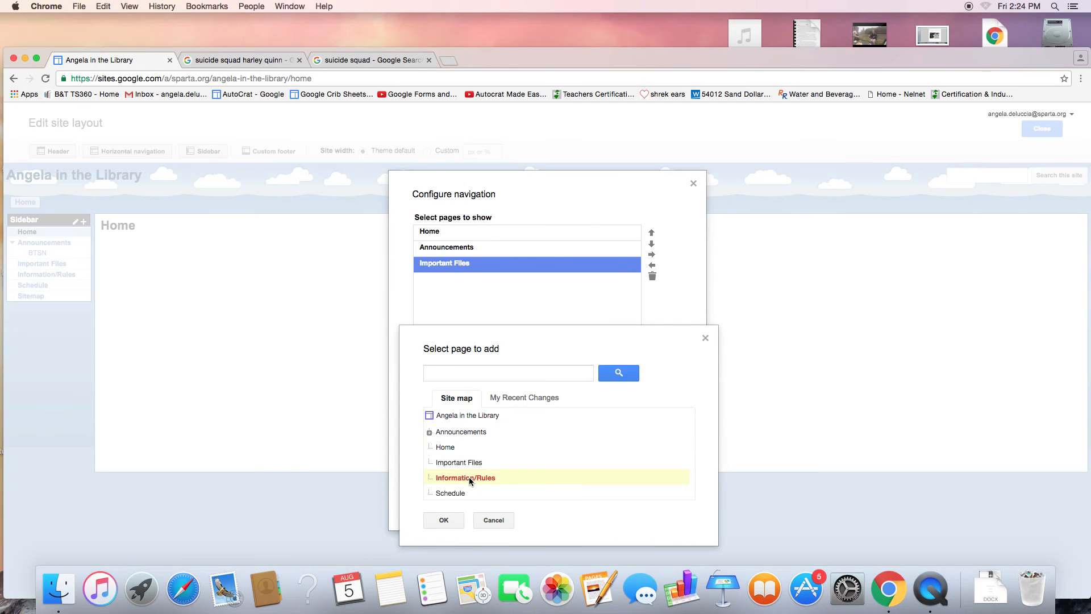
{"action": "left_click", "coordinate": [443, 520]}
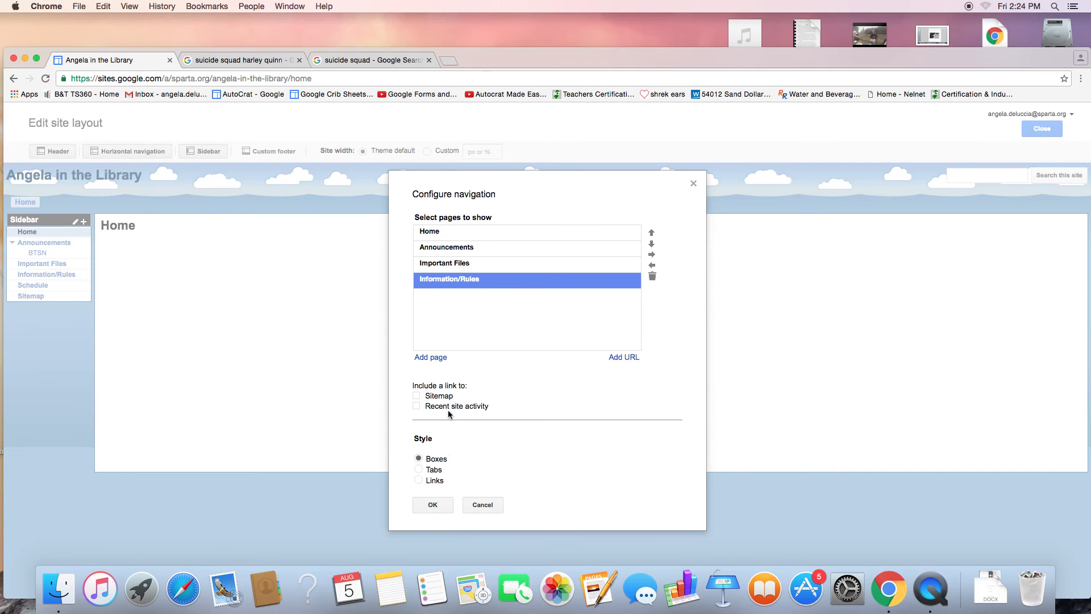
{"action": "left_click", "coordinate": [441, 358]}
{"action": "left_click", "coordinate": [456, 492]}
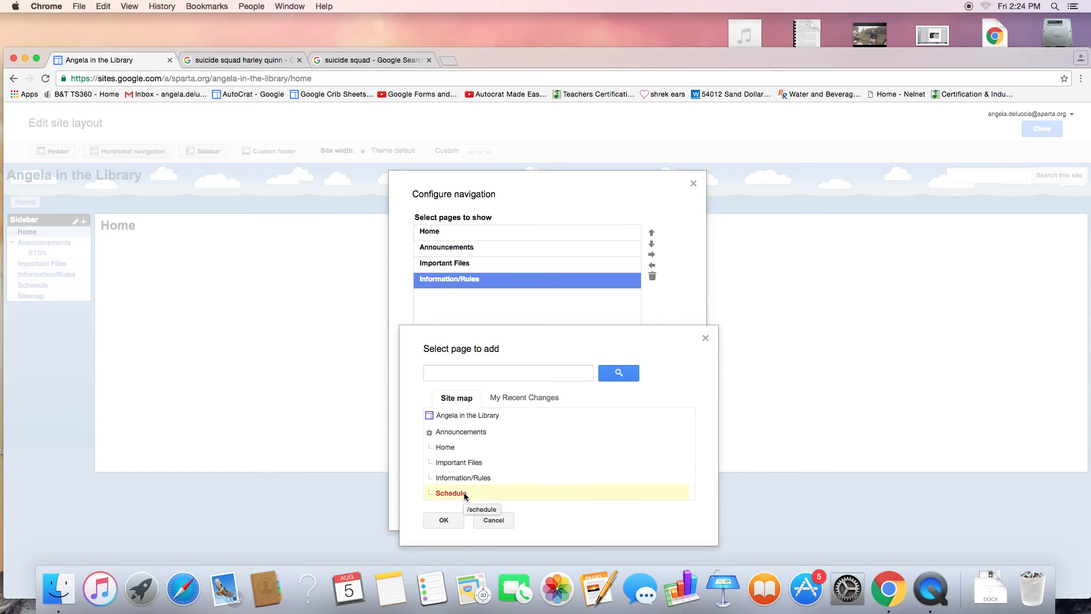
{"action": "left_click", "coordinate": [444, 520]}
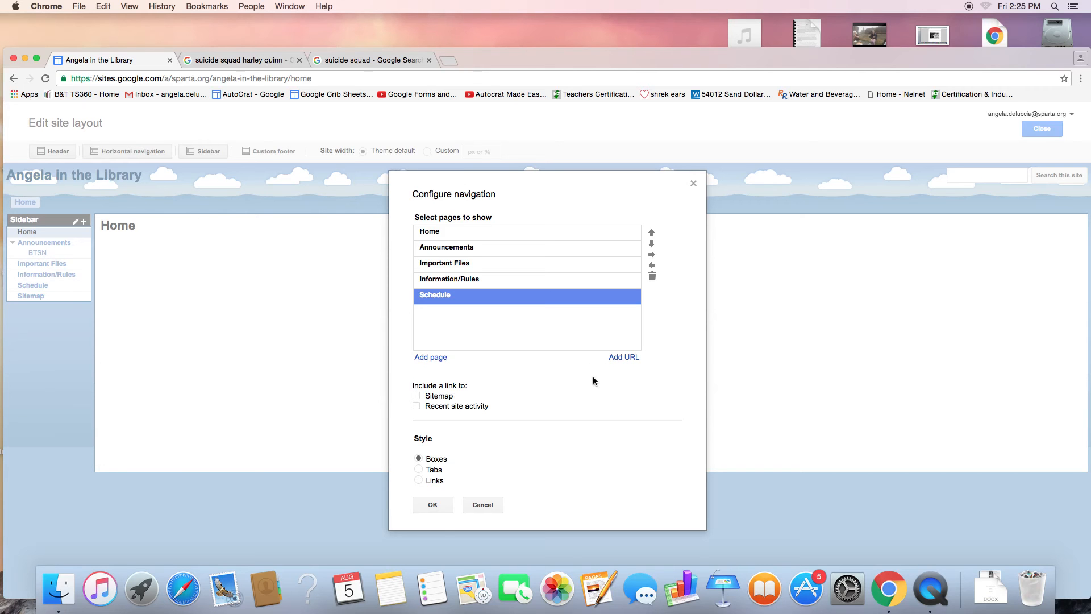
Step: Add a 'Spartan Info' web-address link to the navigation and display it in Tabs style
{"action": "left_click", "coordinate": [623, 357]}
{"action": "left_click", "coordinate": [581, 339]}
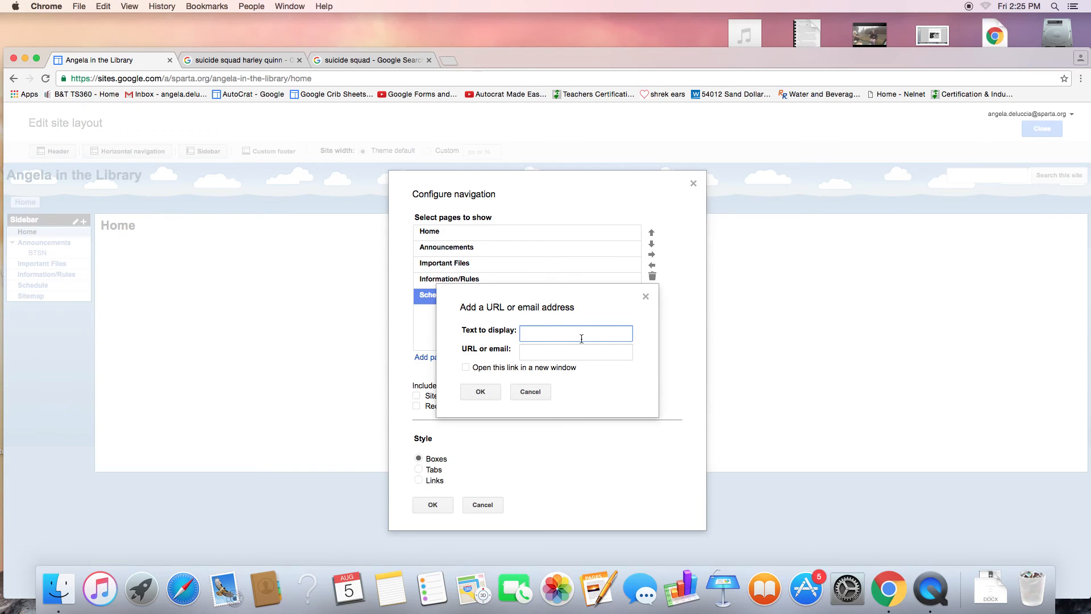
{"action": "type", "text": "Spartan Info"}
{"action": "left_click", "coordinate": [558, 356]}
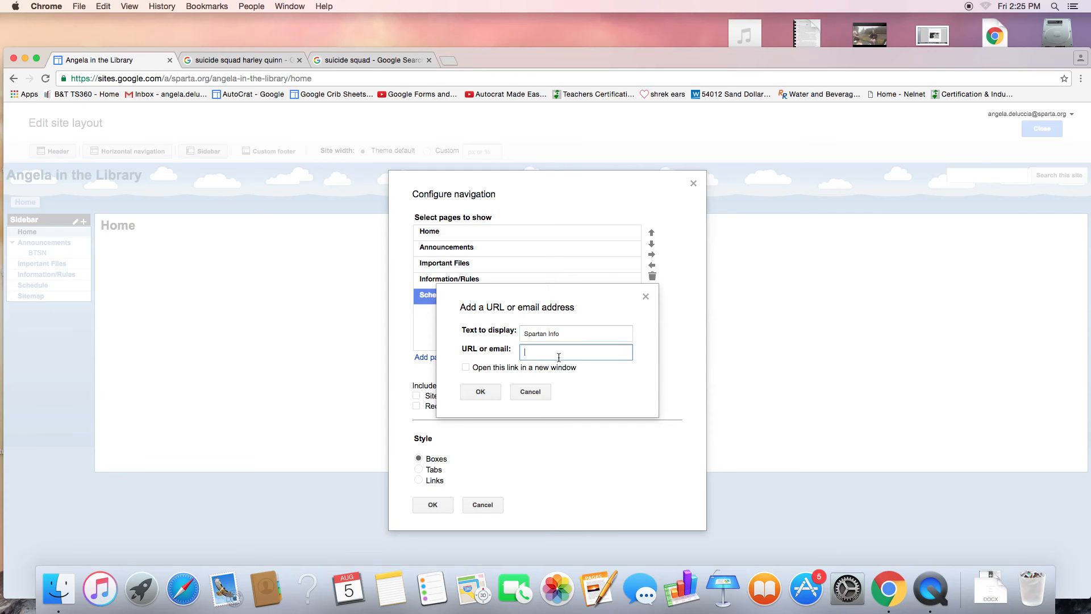
{"action": "type", "text": "shs.sparta.org"}
{"action": "left_click", "coordinate": [488, 393]}
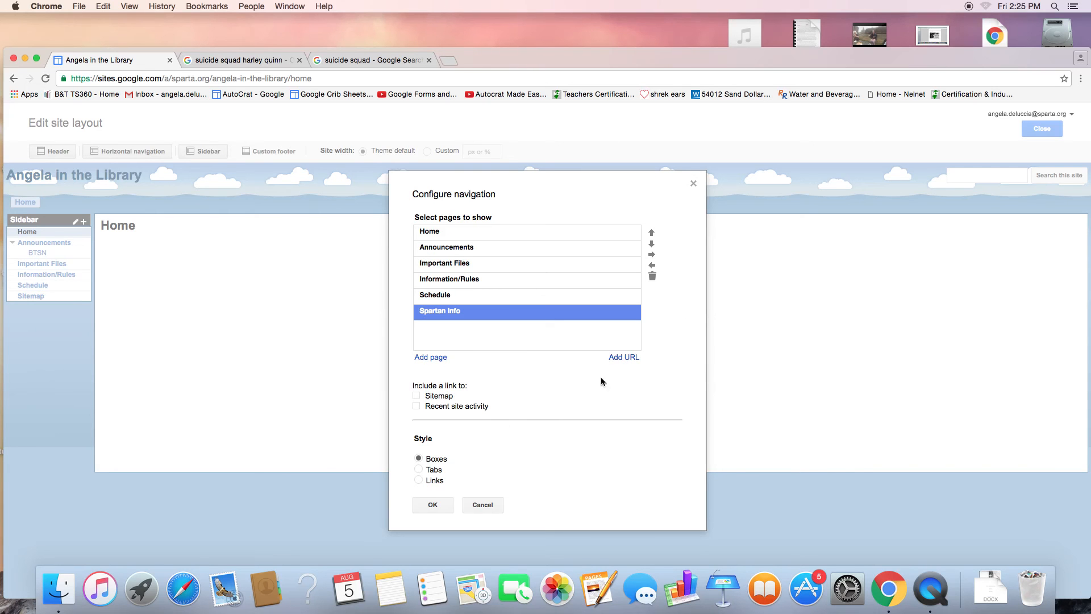
{"action": "left_click", "coordinate": [432, 471]}
{"action": "left_click", "coordinate": [436, 510]}
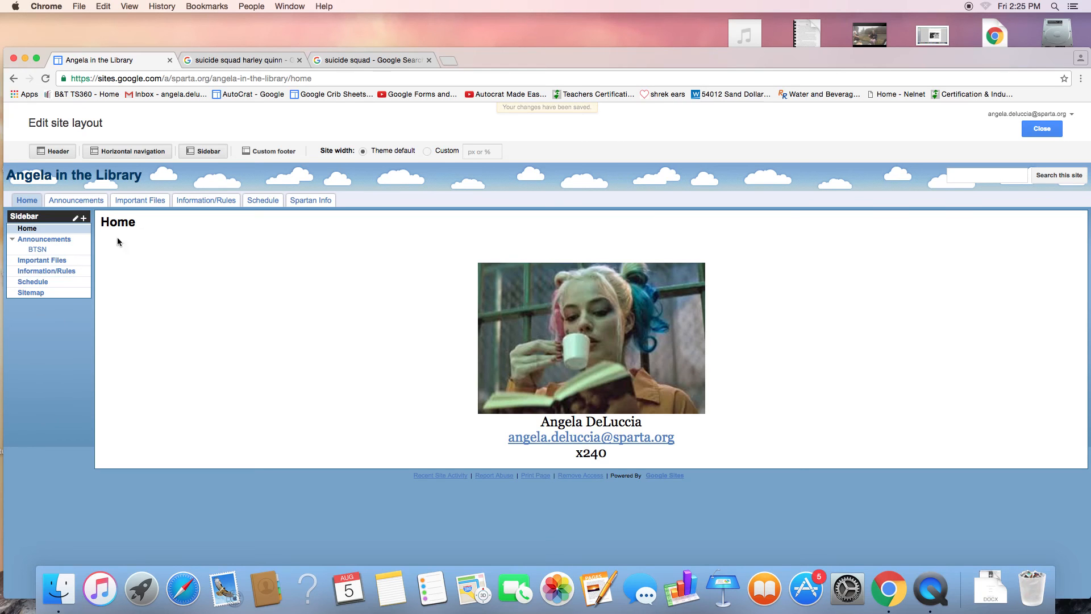
Step: Disable the sidebar in the site layout and close the layout editor
{"action": "left_click", "coordinate": [202, 151]}
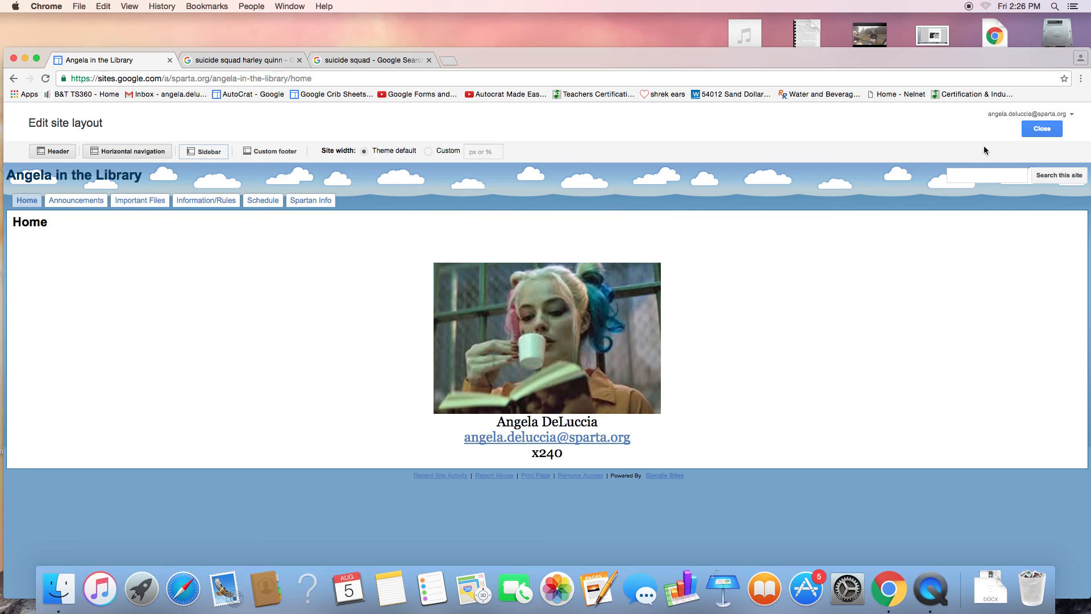
{"action": "left_click", "coordinate": [1041, 130]}
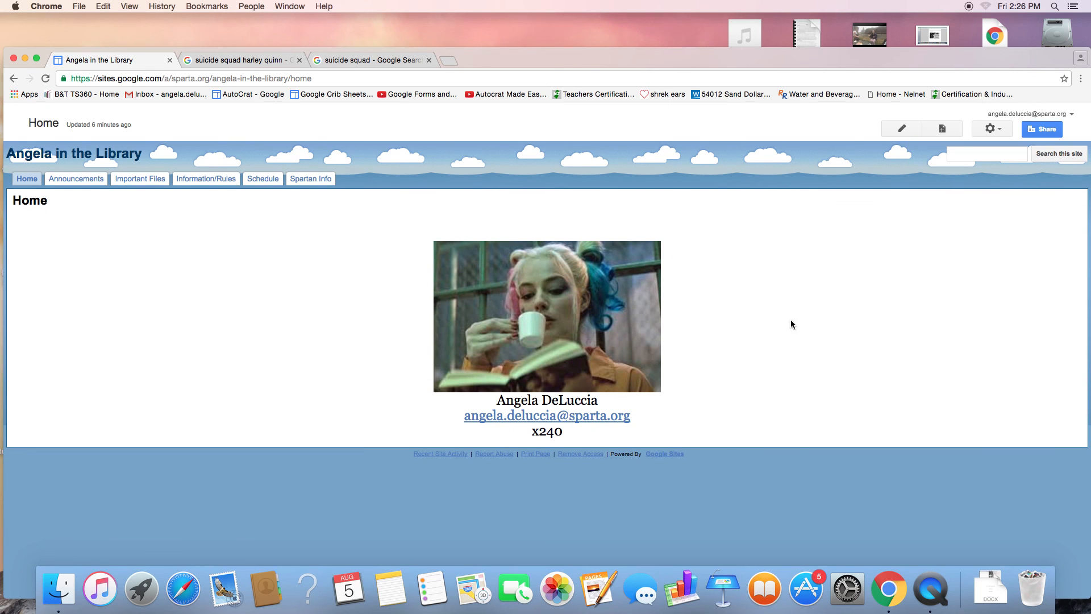
{"action": "left_click", "coordinate": [1042, 130]}
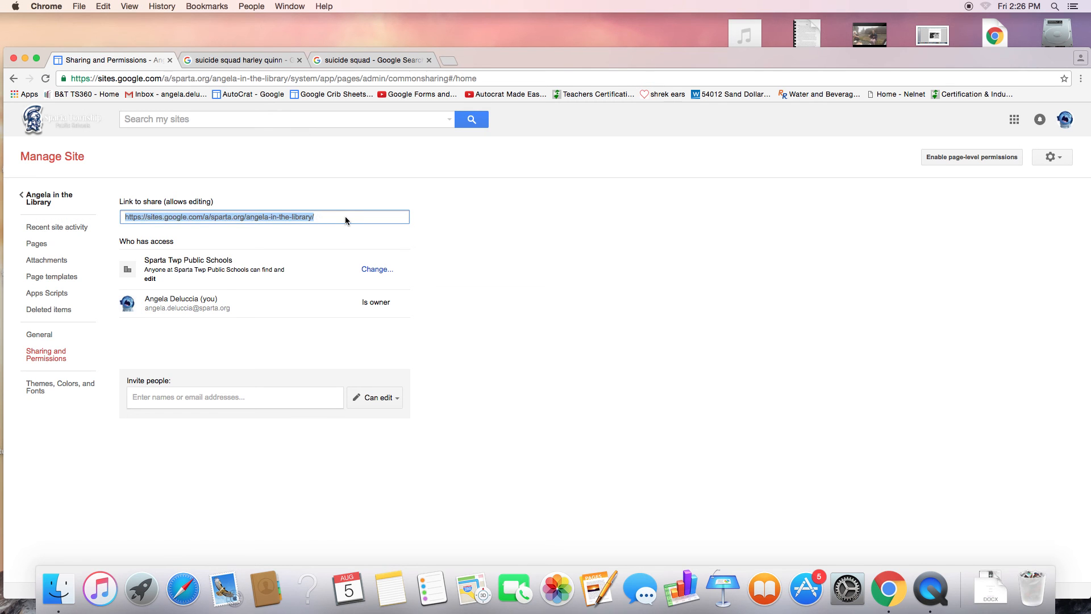
{"action": "left_click", "coordinate": [51, 199]}
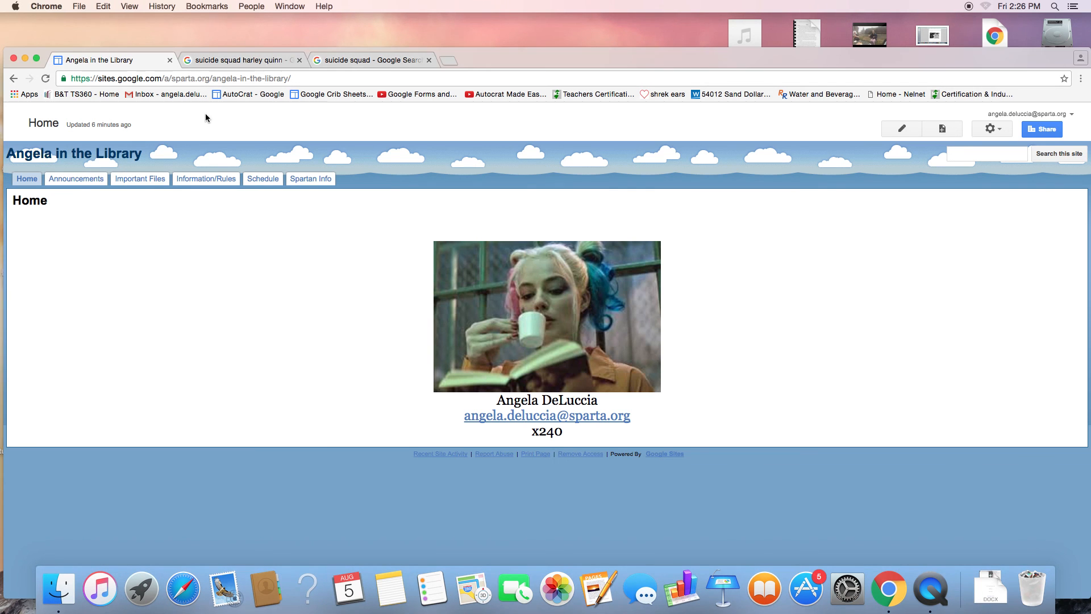
{"action": "left_click", "coordinate": [921, 594]}
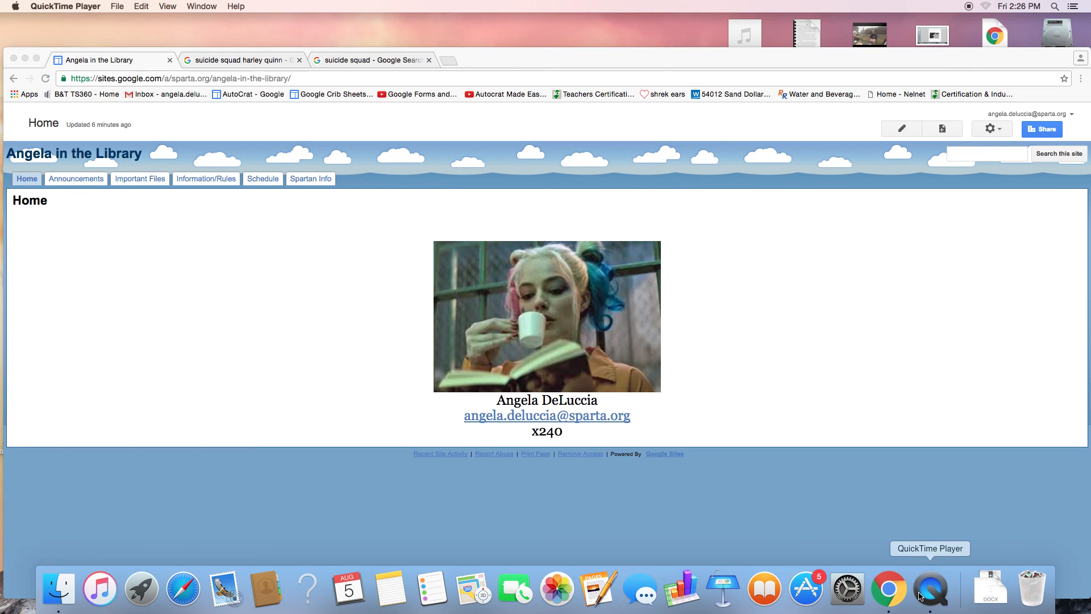
Step: Minimize the Chrome window and bring QuickTime Player to the front
{"action": "left_click", "coordinate": [104, 5]}
{"action": "mouse_move", "coordinate": [122, 9]}
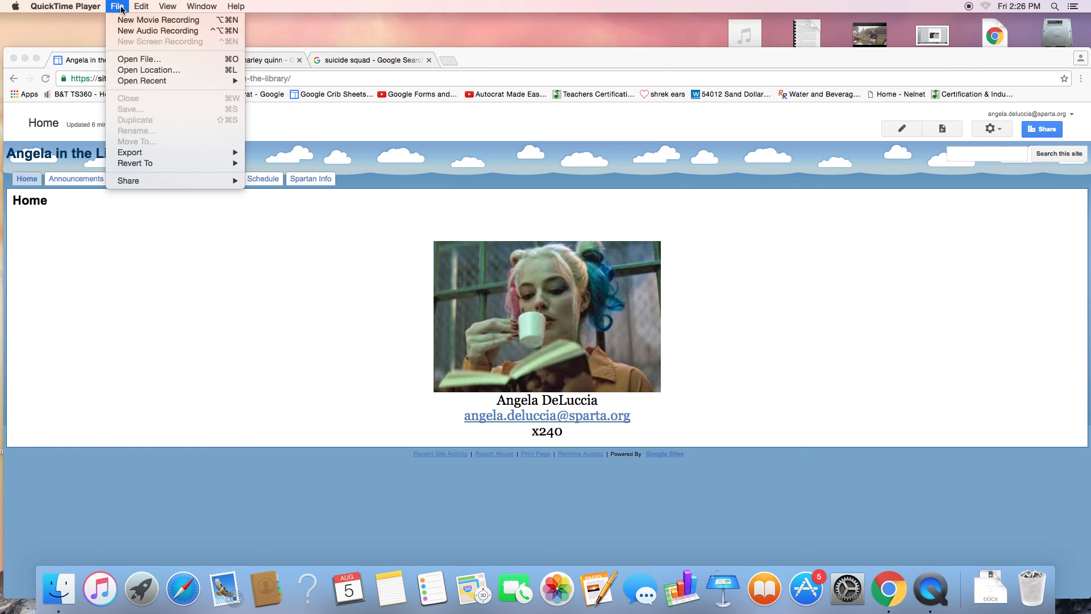
{"action": "mouse_move", "coordinate": [80, 6]}
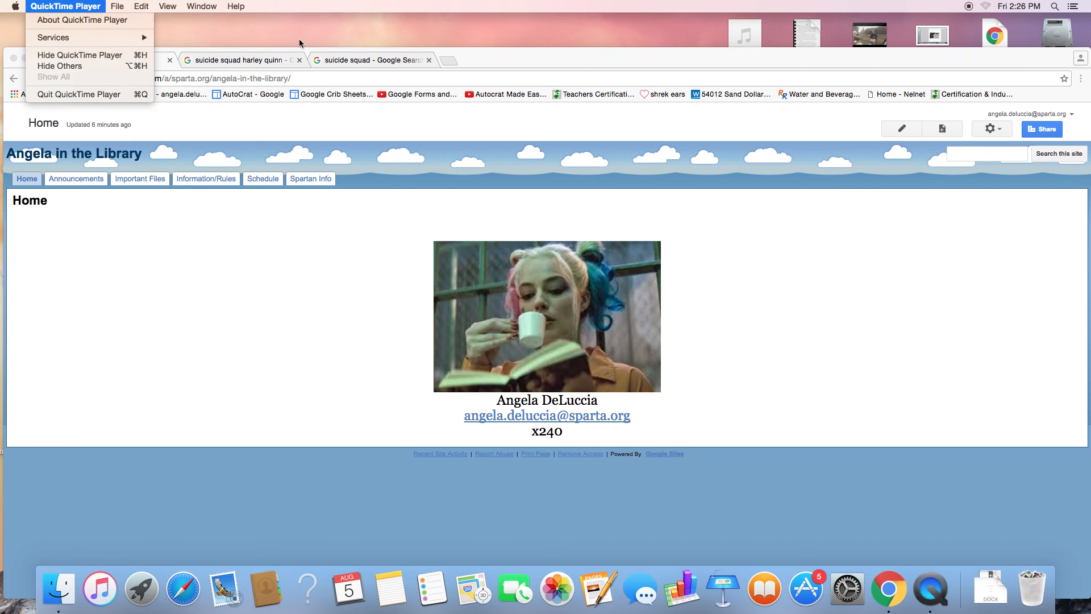
{"action": "left_click", "coordinate": [22, 41]}
{"action": "left_click", "coordinate": [70, 8]}
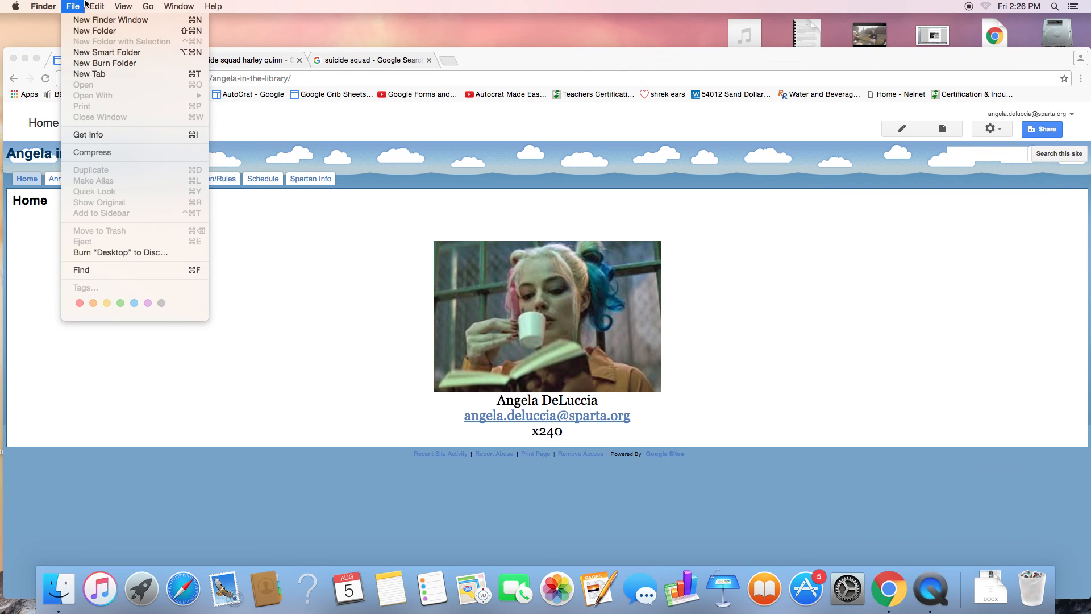
{"action": "left_click", "coordinate": [24, 58]}
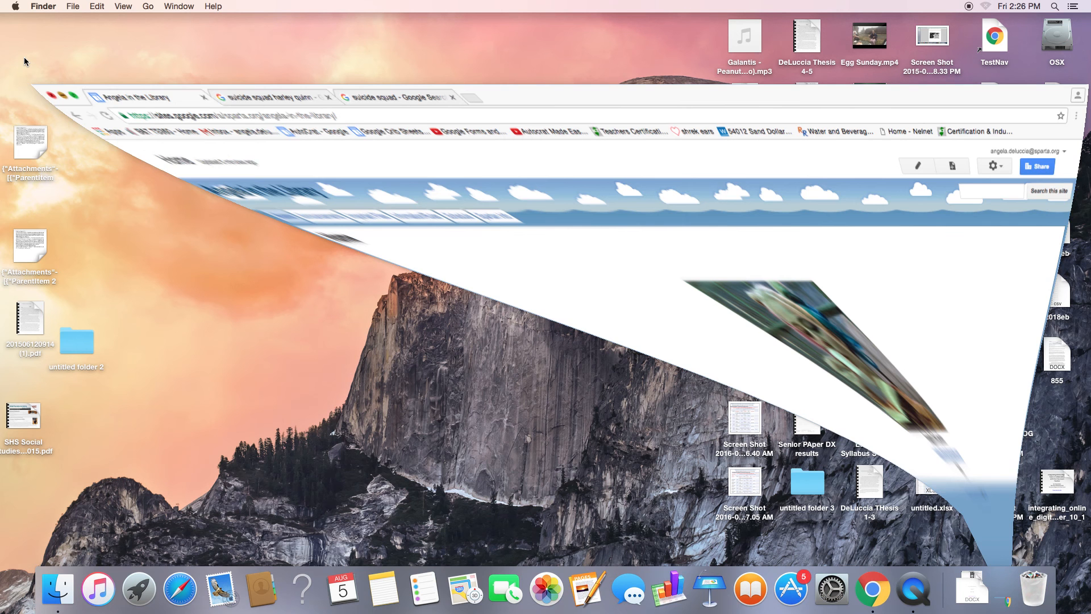
{"action": "left_click", "coordinate": [896, 590]}
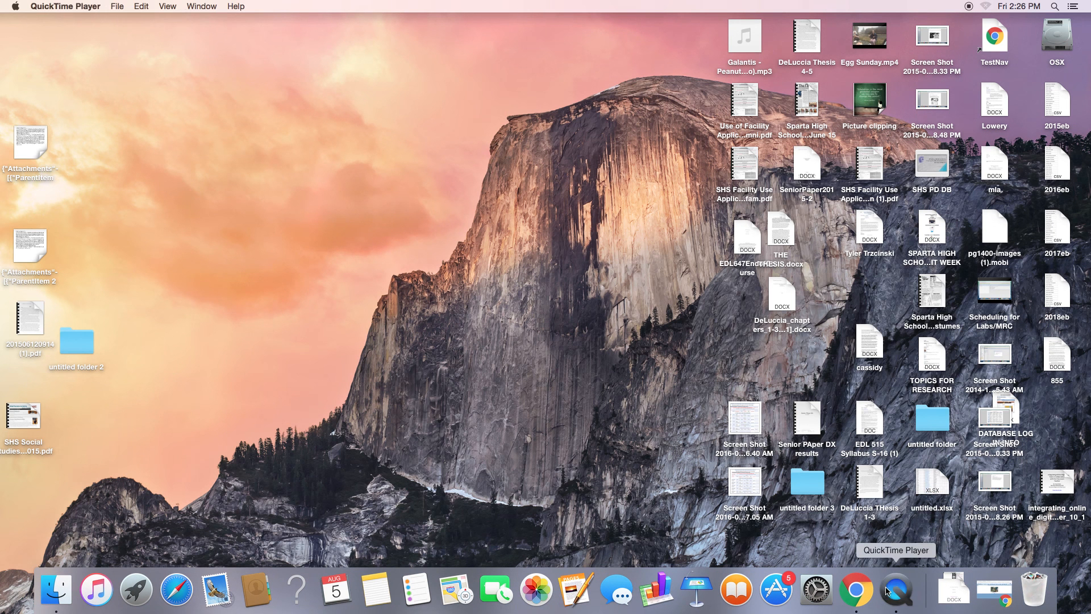
{"action": "left_click", "coordinate": [896, 608]}
Step: Quit QuickTime Player and name the screen recording 'Google Sites'
{"action": "left_click", "coordinate": [118, 6]}
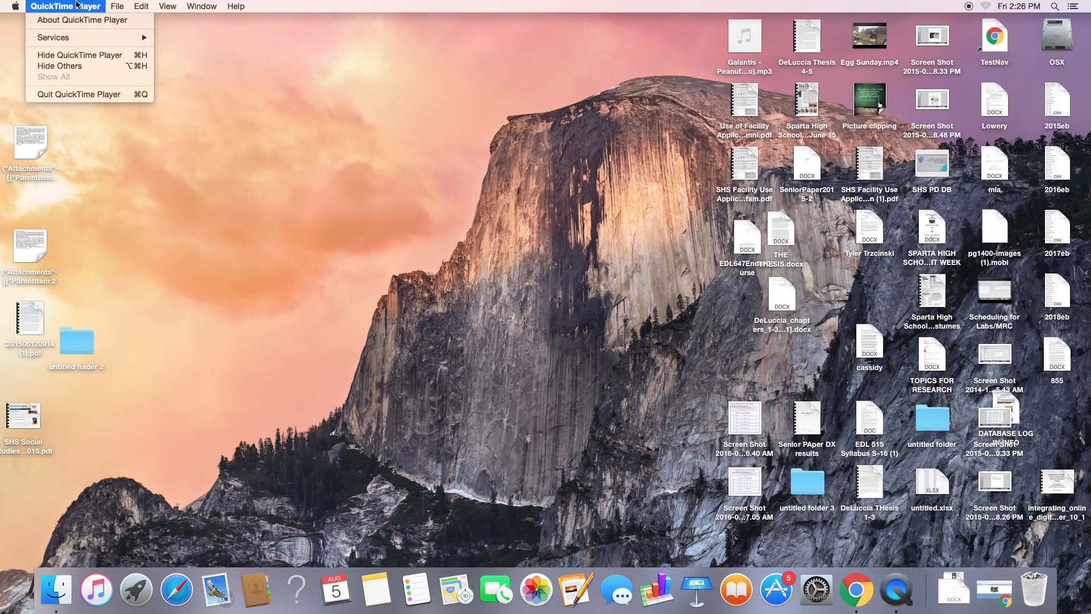
{"action": "left_click", "coordinate": [94, 96]}
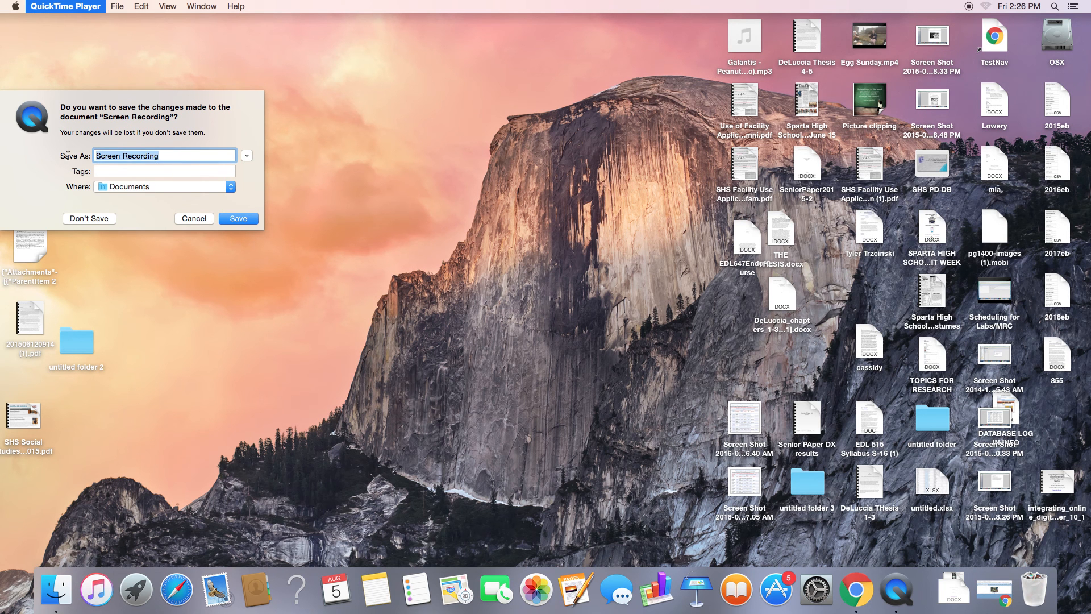
{"action": "type", "text": "Google Sites"}
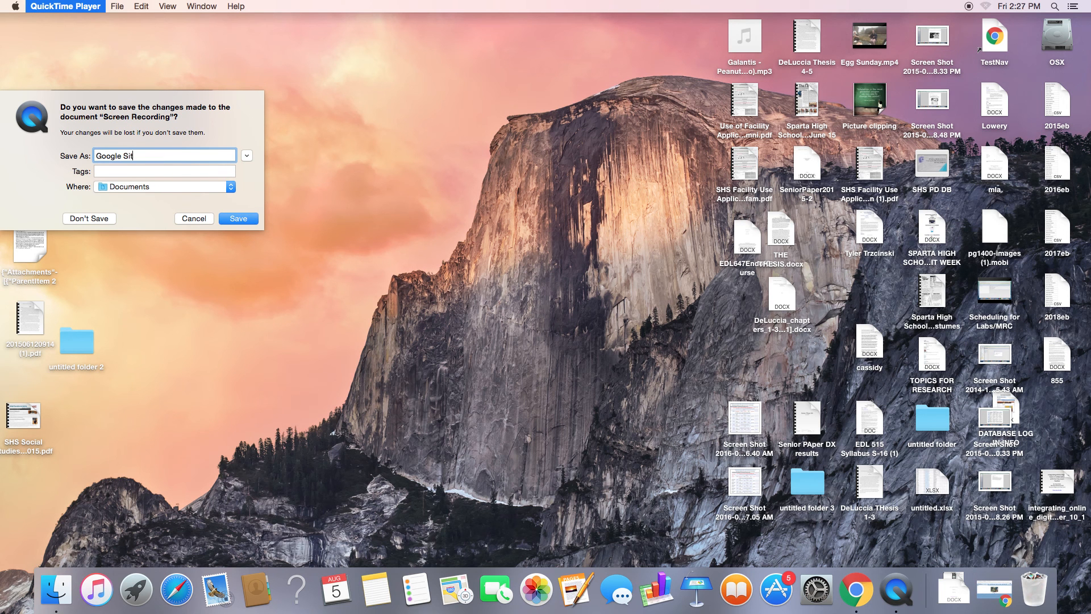